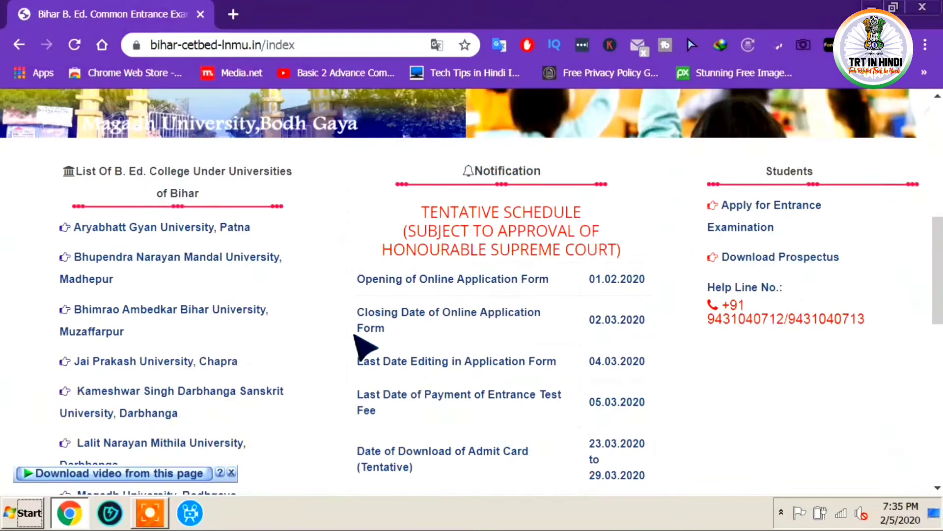
scroll(362, 339, down, 2)
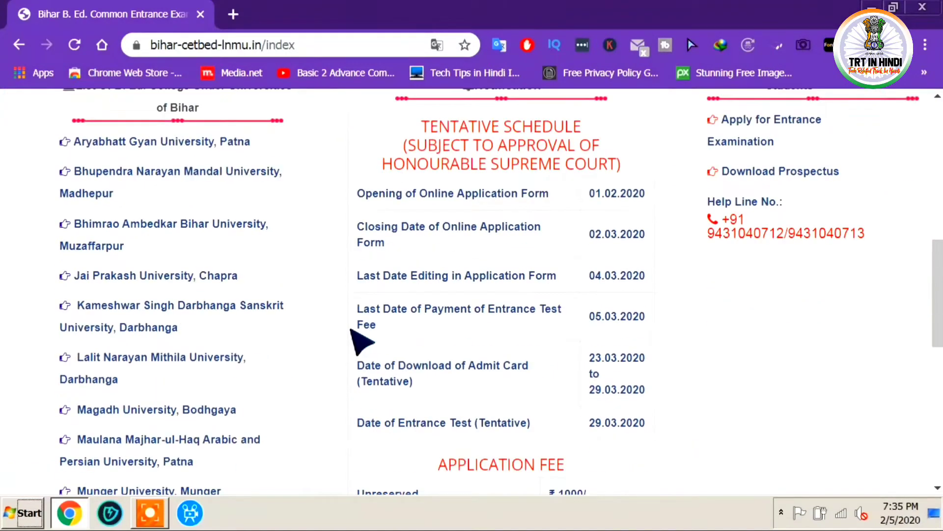
scroll(172, 216, up, 2)
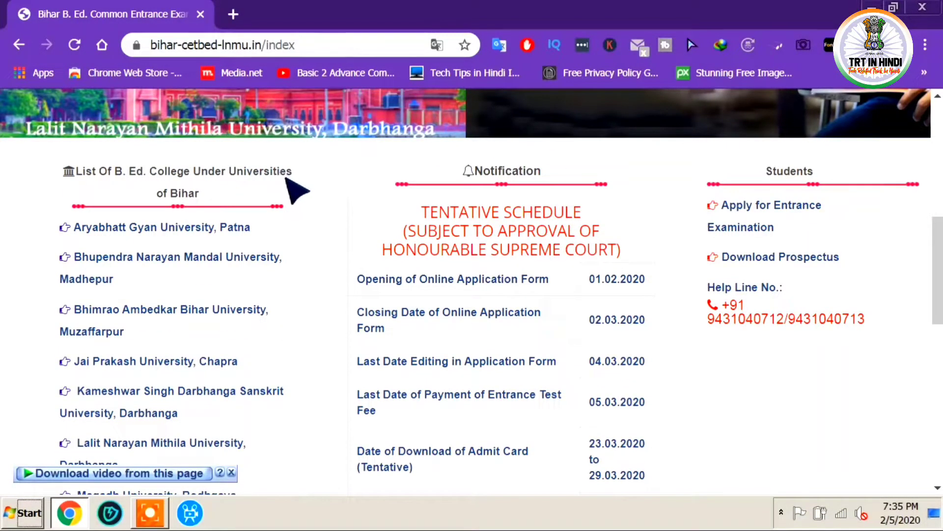
scroll(85, 239, down, 1)
scroll(88, 248, down, 2)
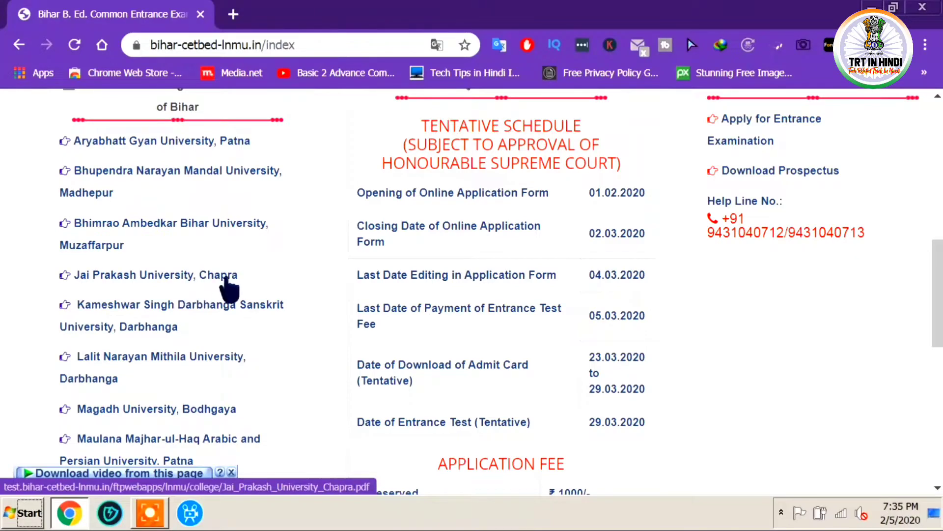
scroll(143, 265, down, 7)
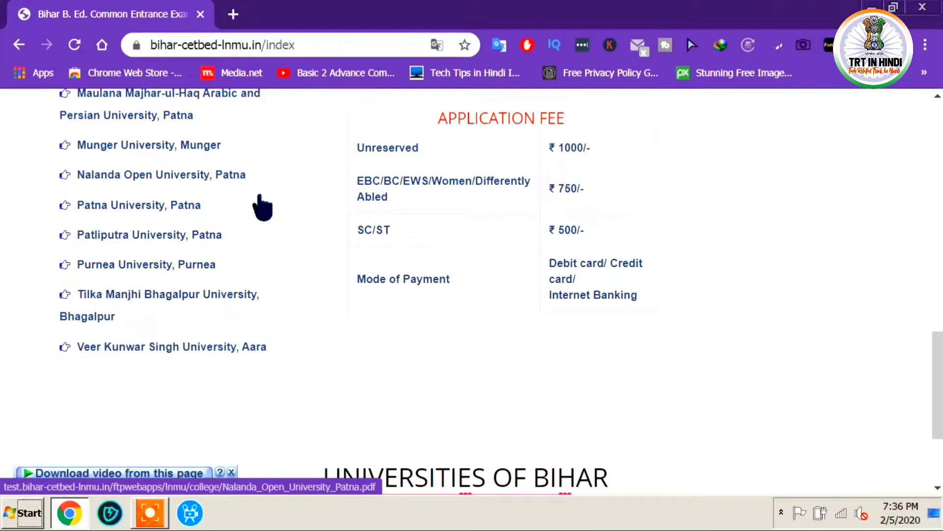
scroll(263, 206, up, 9)
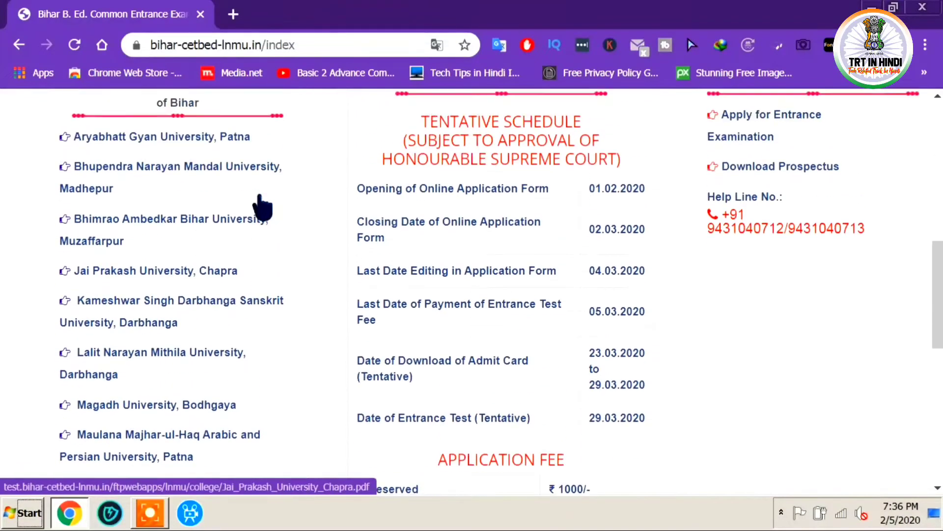
scroll(536, 247, down, 2)
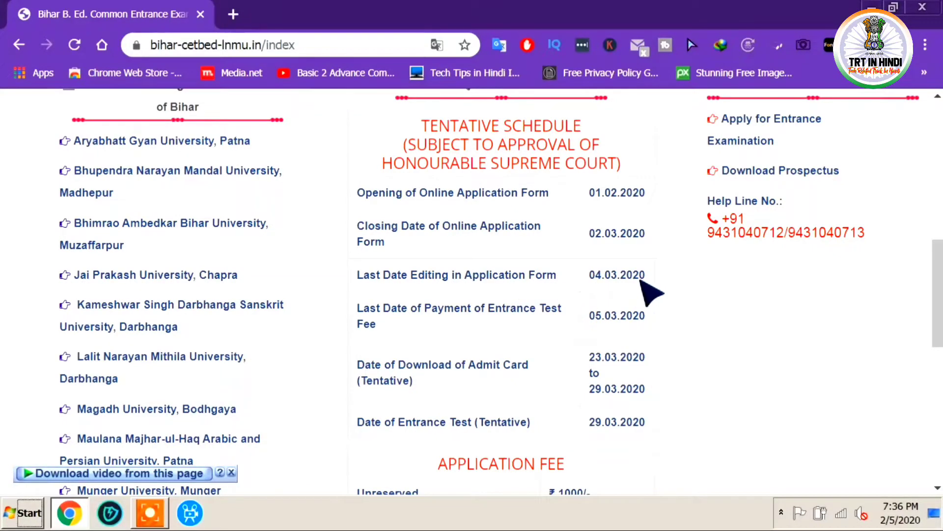
scroll(423, 371, down, 2)
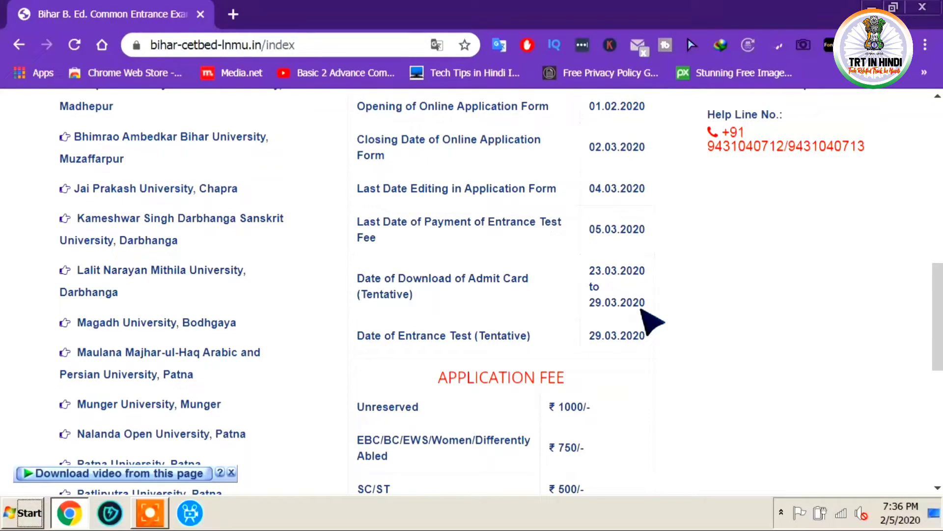
scroll(643, 311, down, 2)
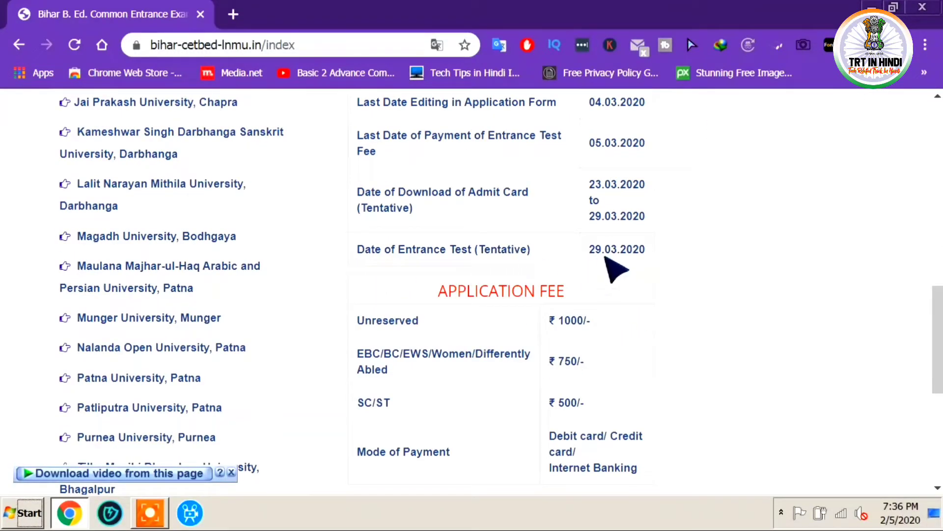
scroll(484, 324, down, 4)
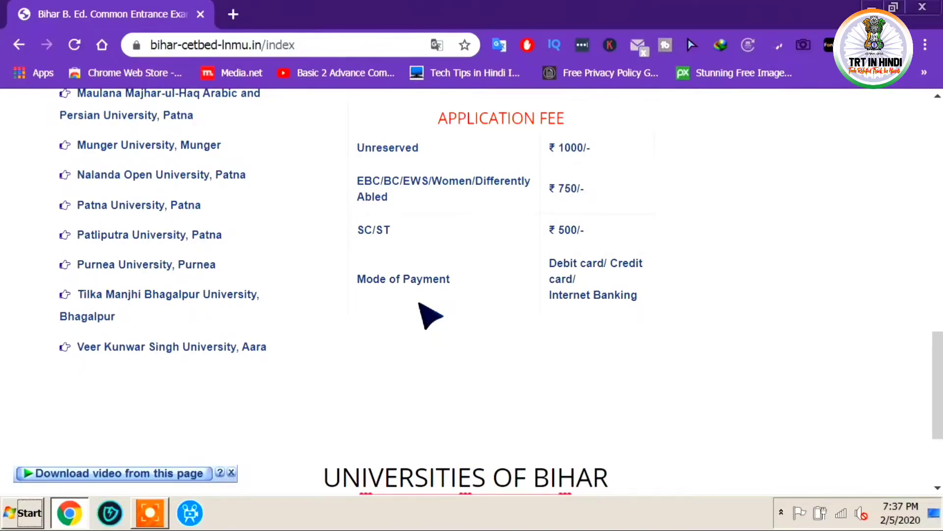
scroll(430, 314, down, 3)
scroll(748, 267, up, 15)
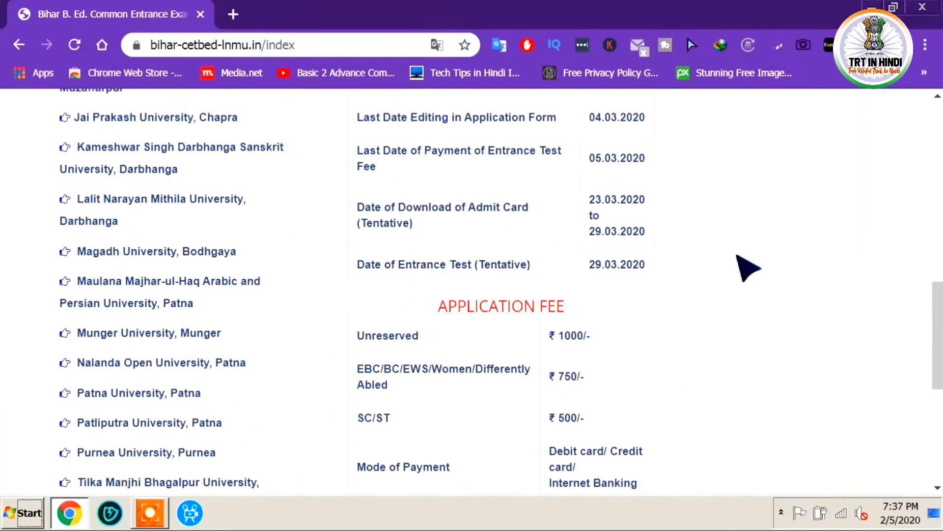
scroll(742, 268, up, 4)
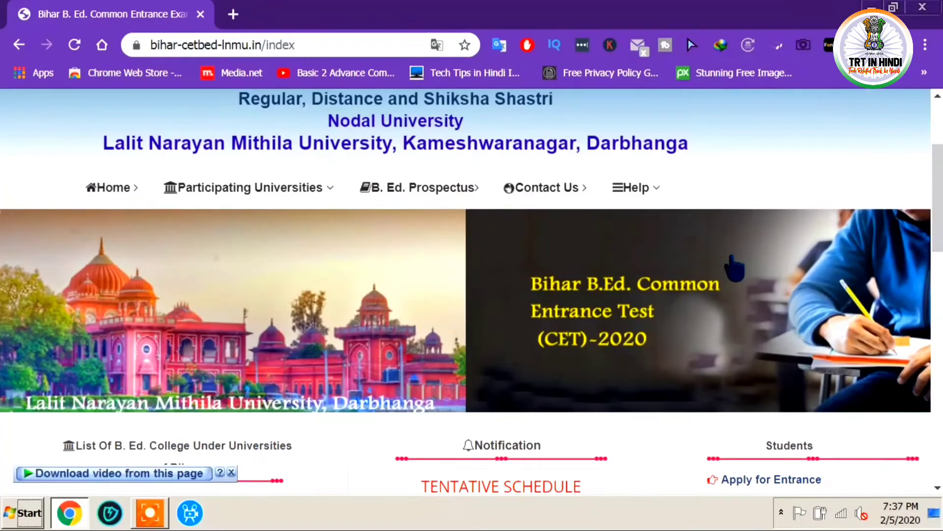
scroll(736, 268, up, 3)
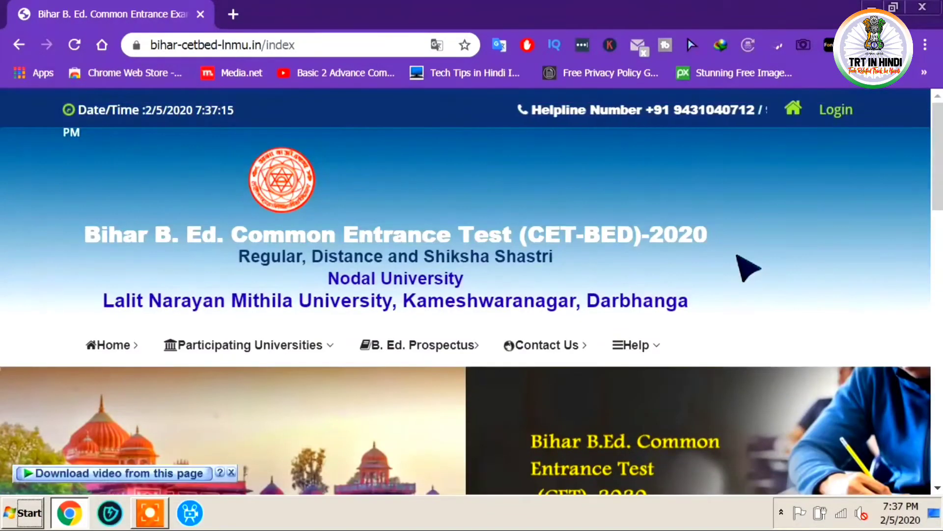
scroll(744, 265, down, 7)
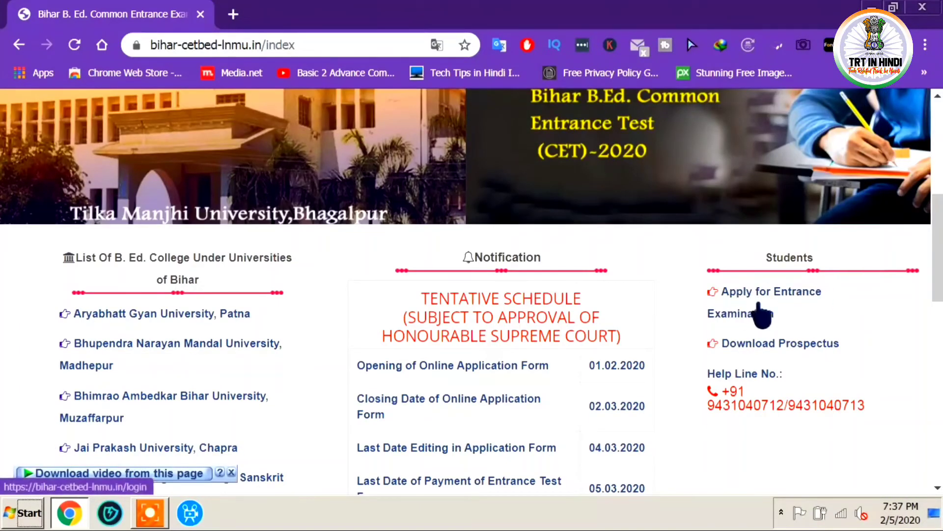
Open the entrance examination login page and read through its form-filling instructions
click(735, 299)
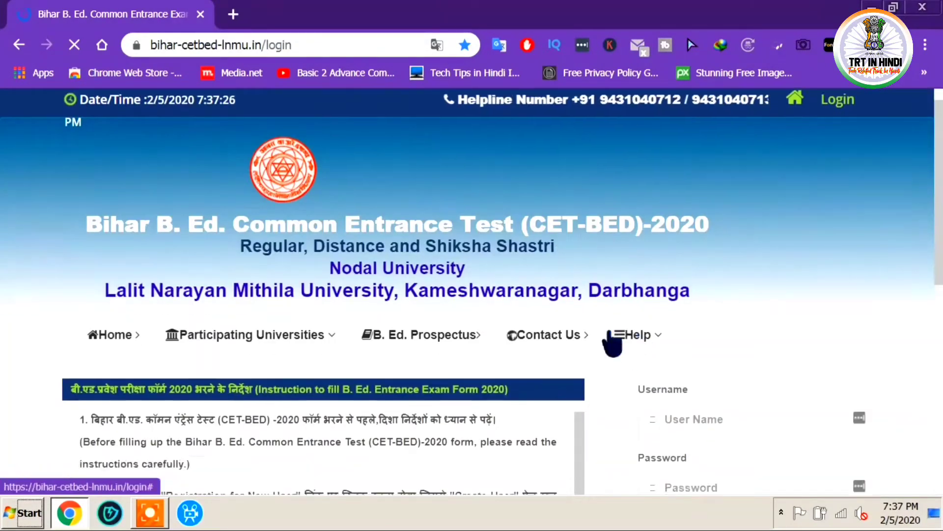
scroll(611, 341, down, 3)
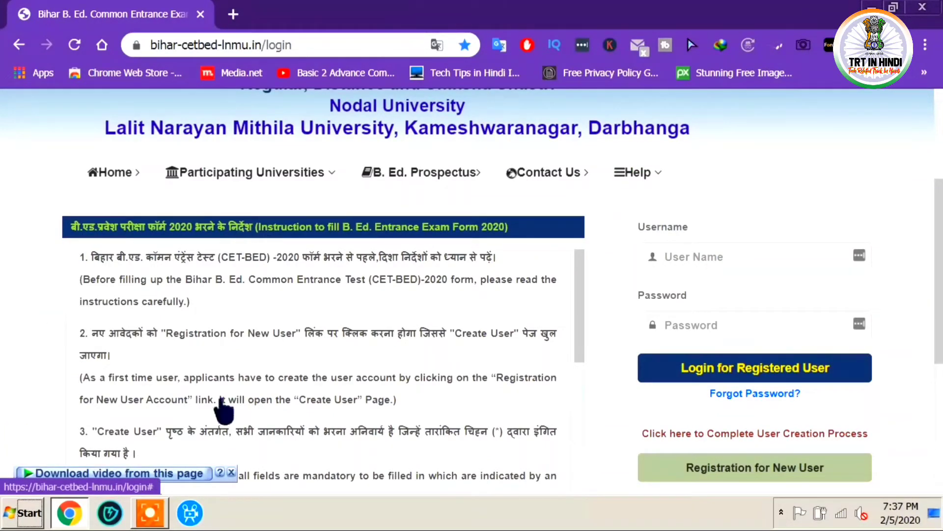
scroll(150, 285, down, 3)
scroll(173, 327, down, 6)
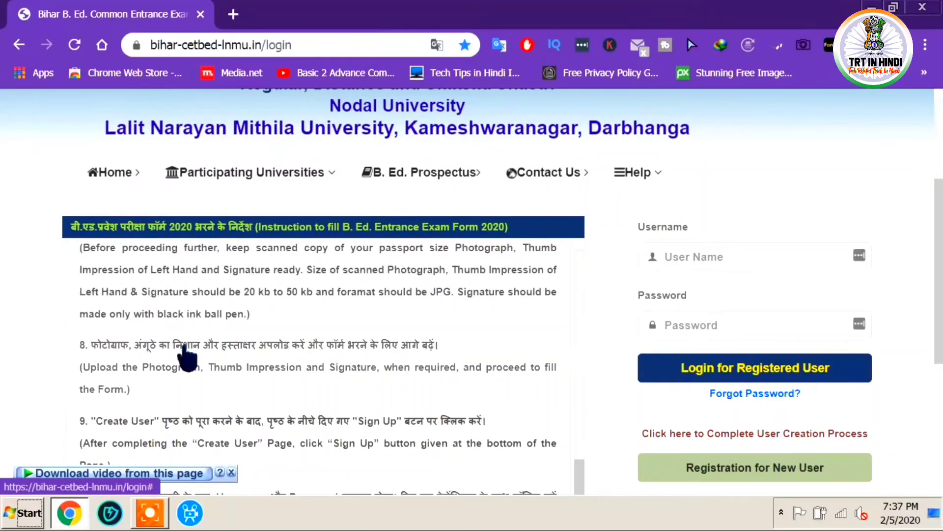
scroll(196, 358, down, 5)
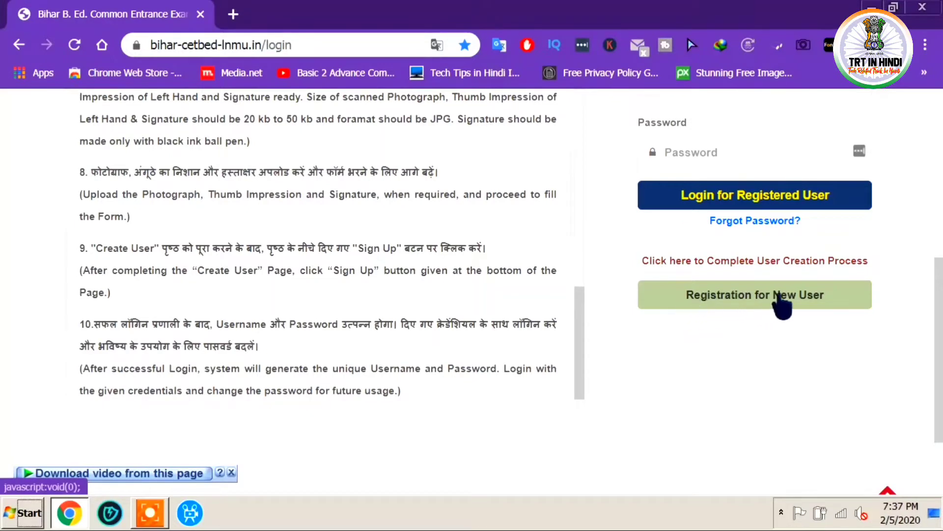
Register a new user with the applicant's full name, course B. Ed. - Regular, and e-mail address
click(718, 304)
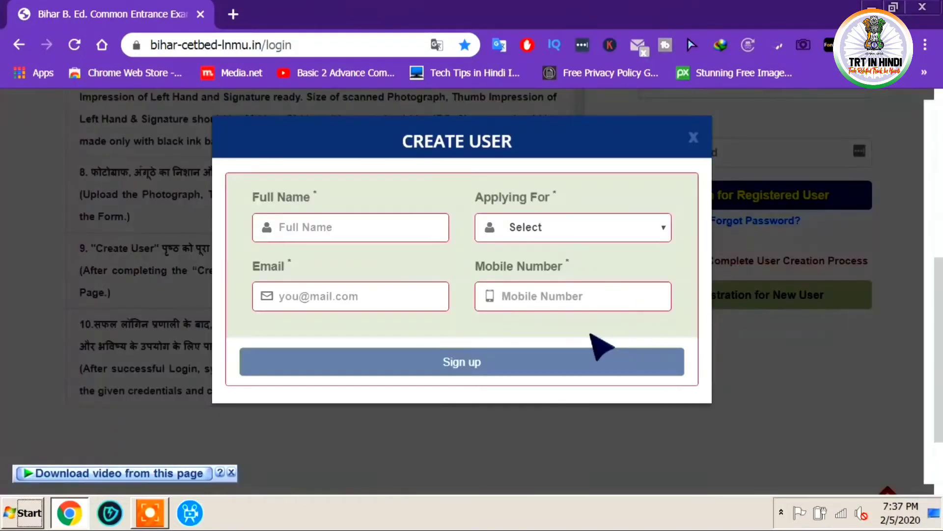
click(301, 228)
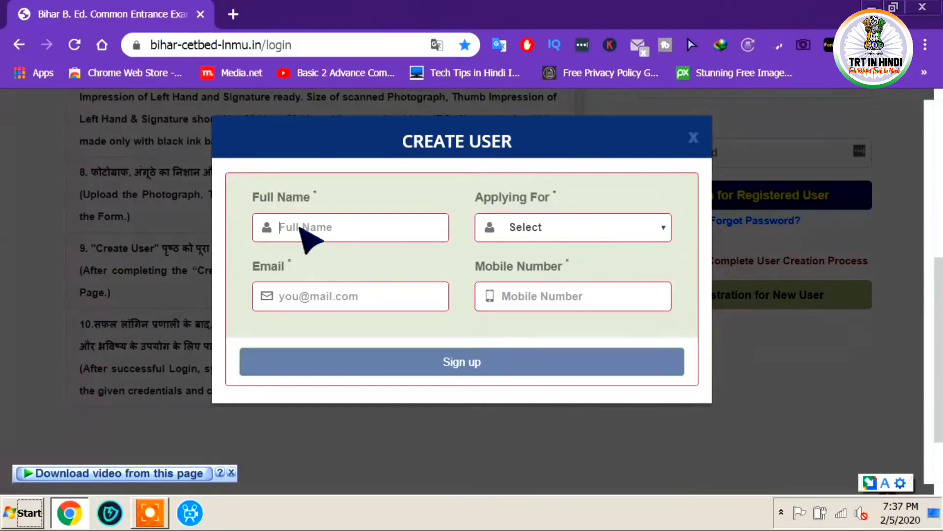
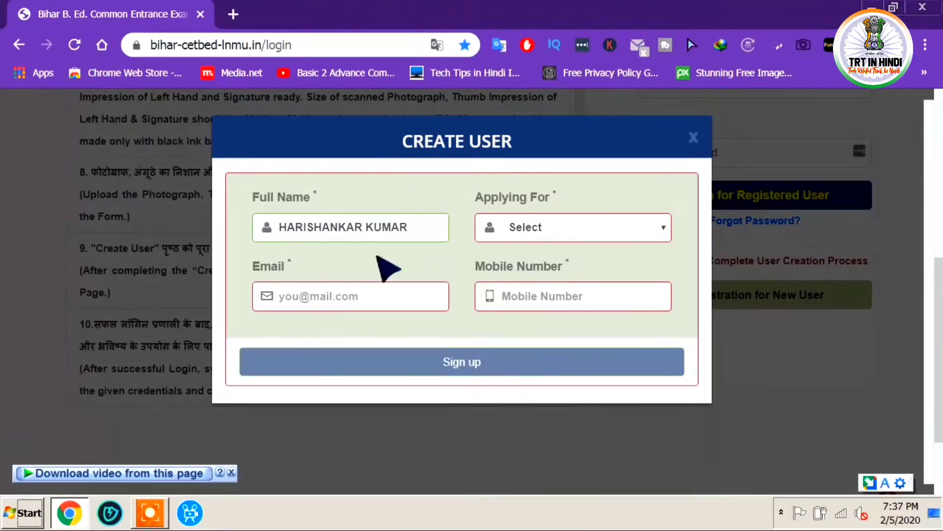
click(553, 232)
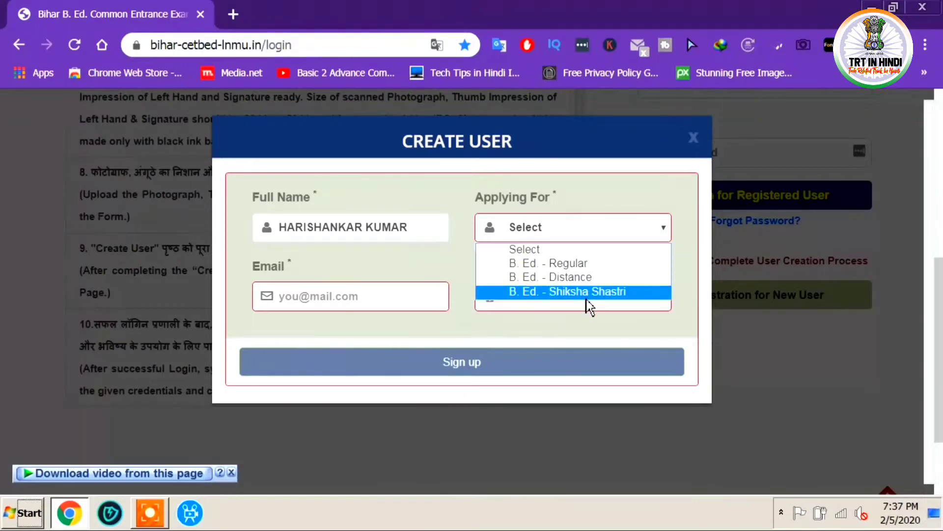
click(586, 264)
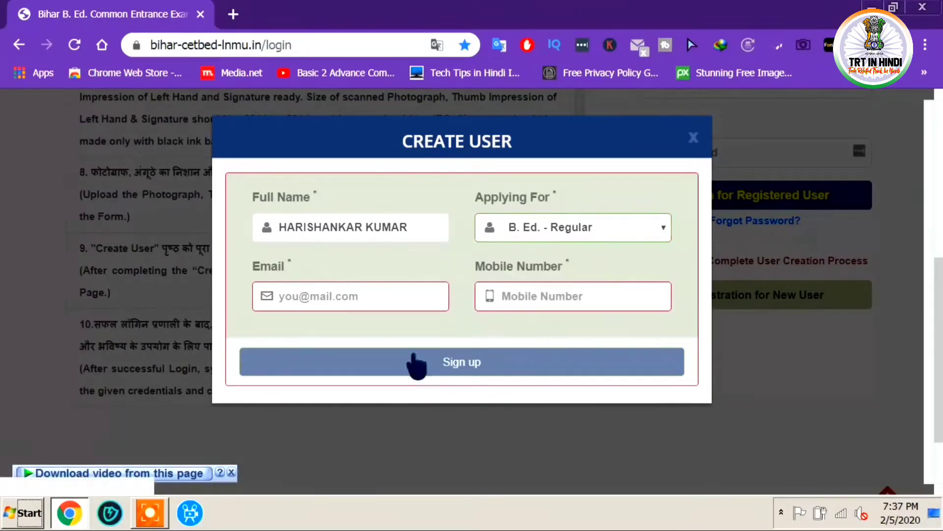
click(358, 293)
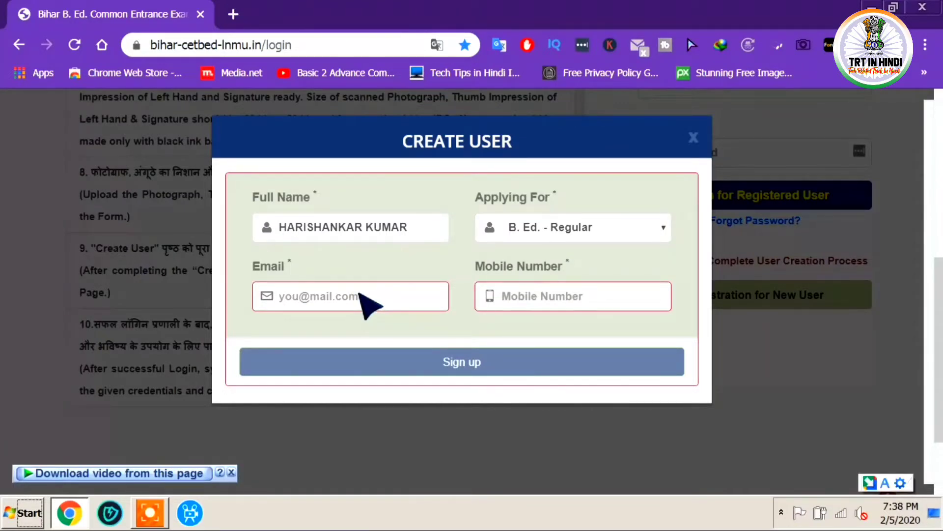
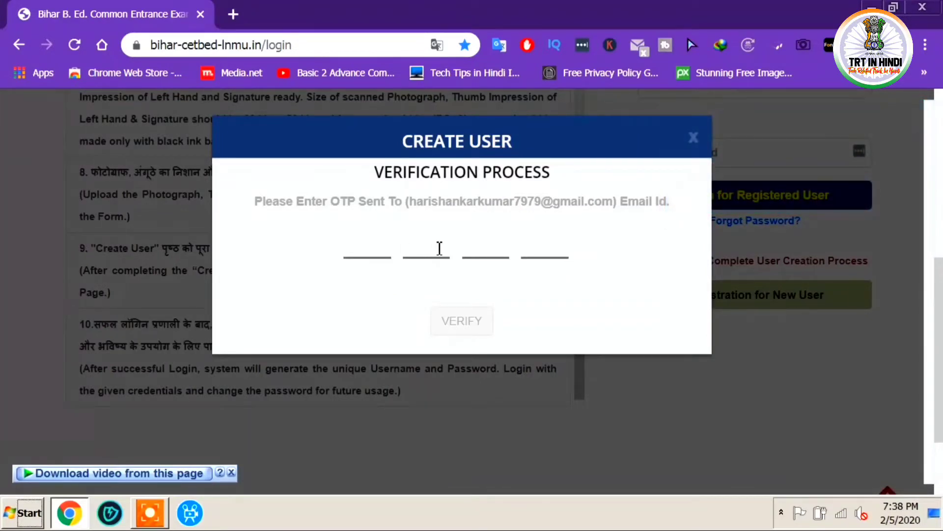
Enter and submit the verification code e-mailed to the applicant
click(358, 249)
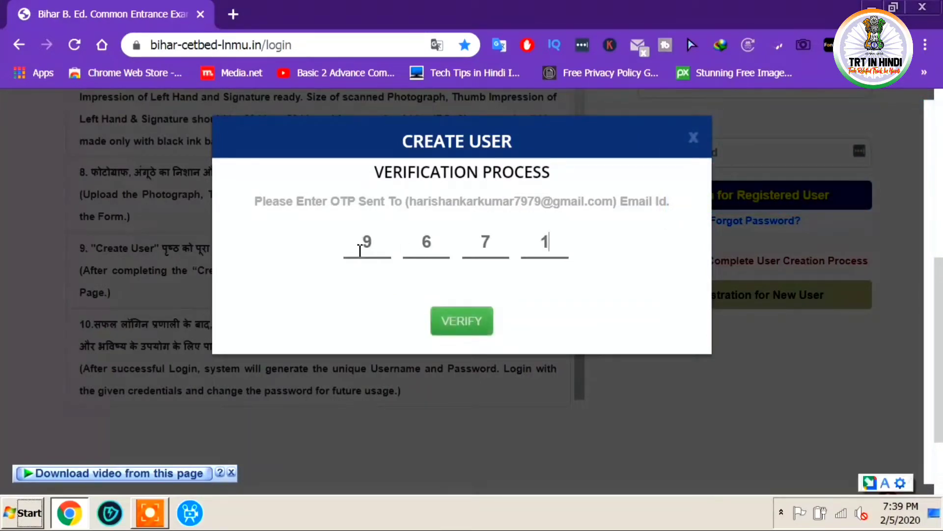
click(462, 320)
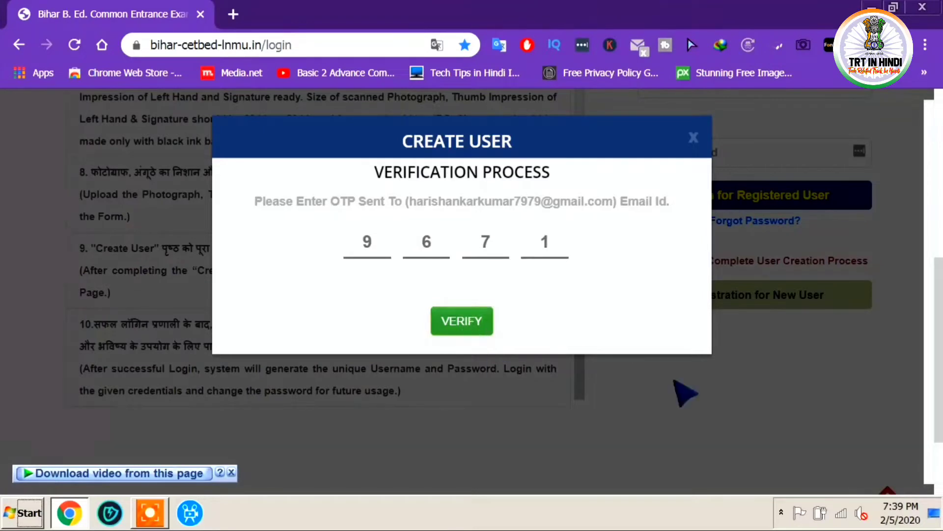
Fill in the saved mobile number, sign up, and verify the mobile OTP
click(573, 295)
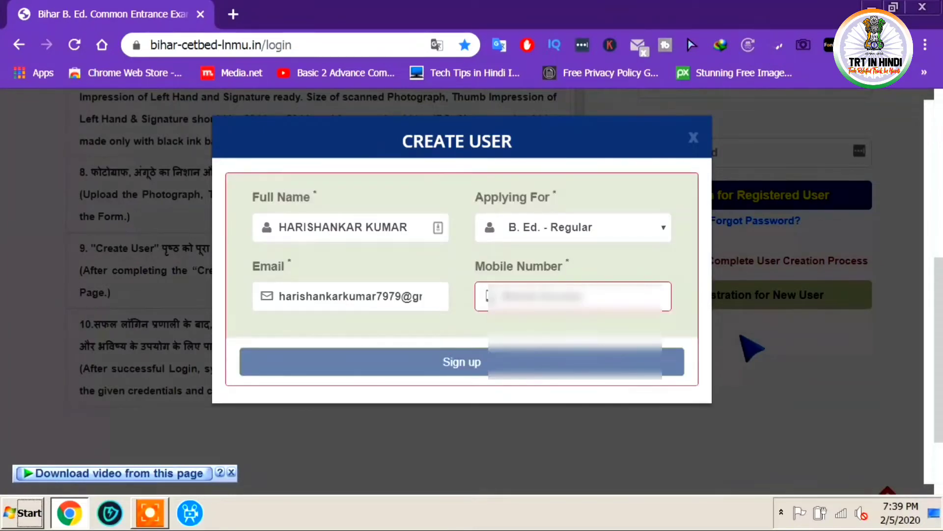
click(522, 296)
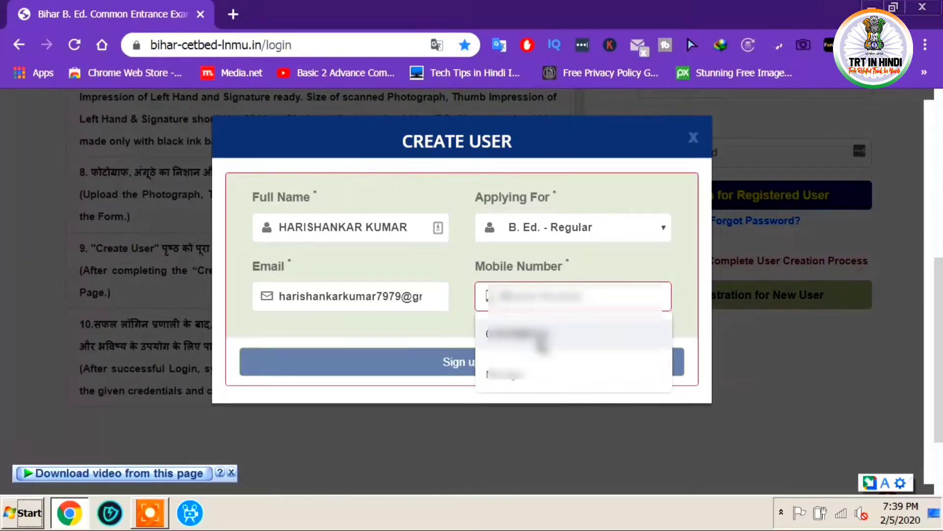
click(538, 334)
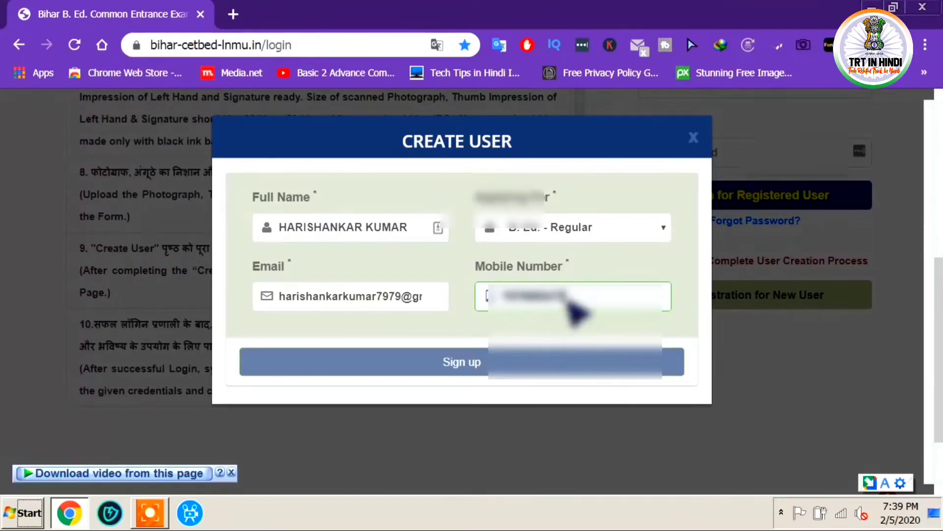
click(478, 363)
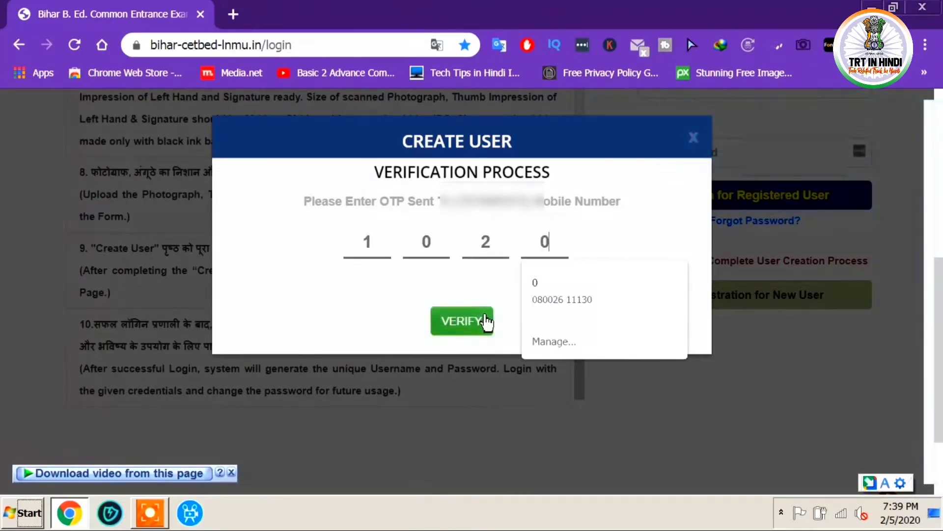
click(470, 325)
click(467, 324)
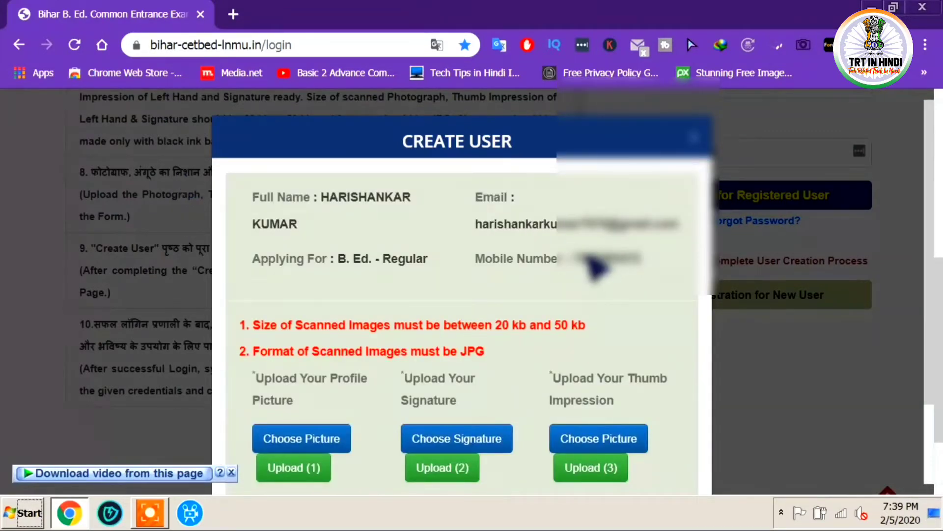
Scroll down the Create User form to the photo, signature and thumb upload fields
scroll(598, 265, down, 2)
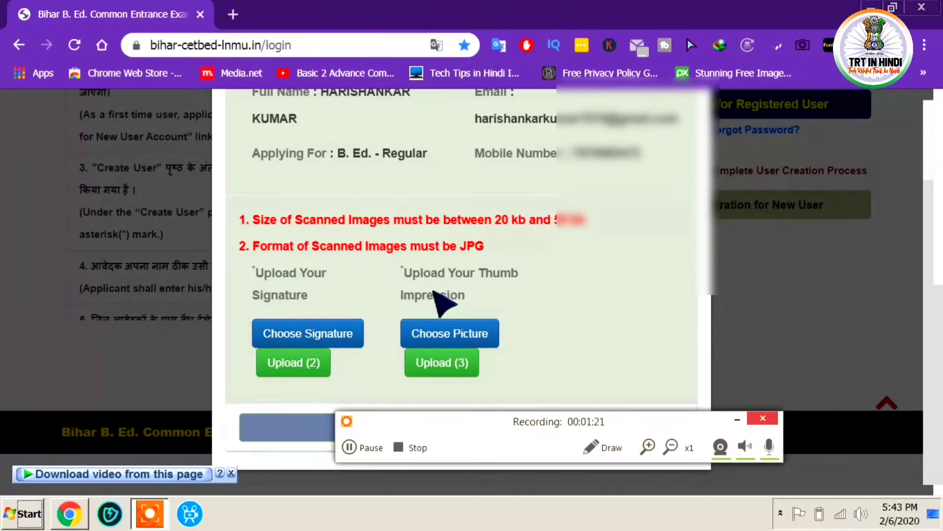
Upload the signature image, then pick the thumb impression image file
click(299, 361)
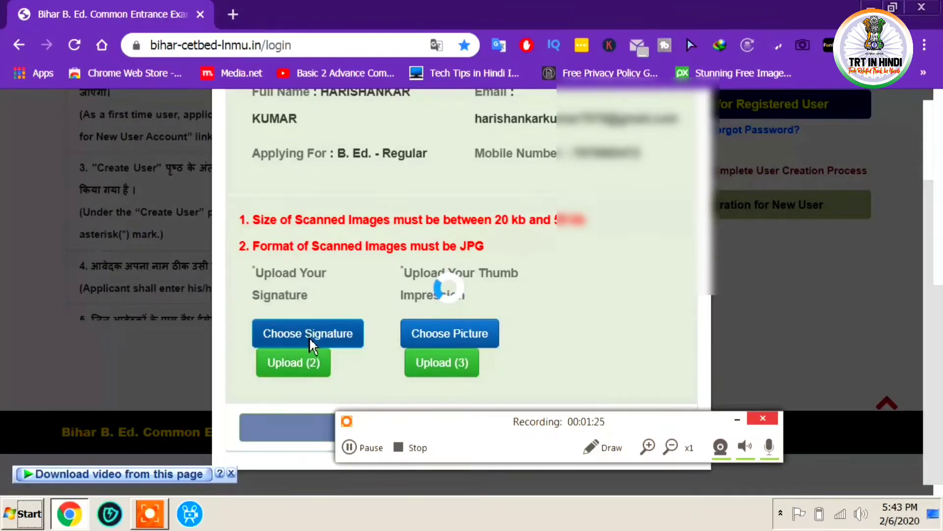
click(306, 338)
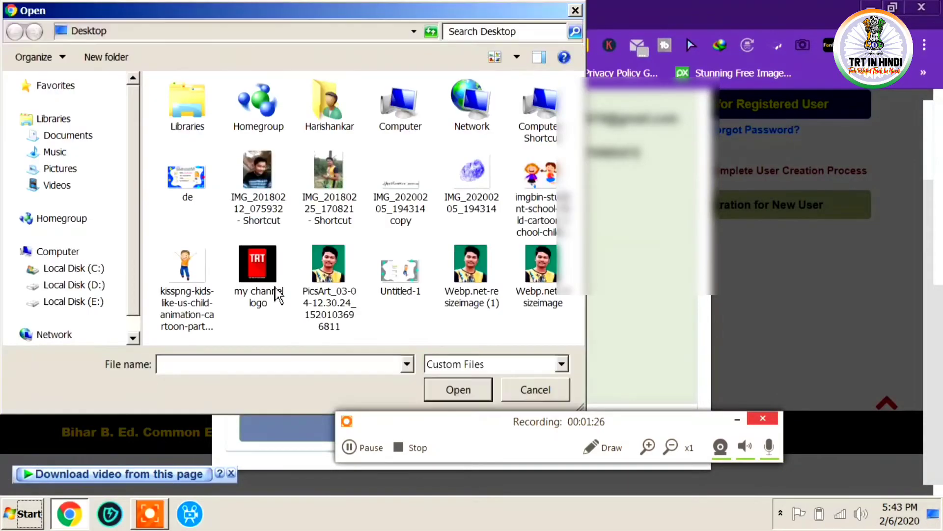
click(401, 202)
click(449, 394)
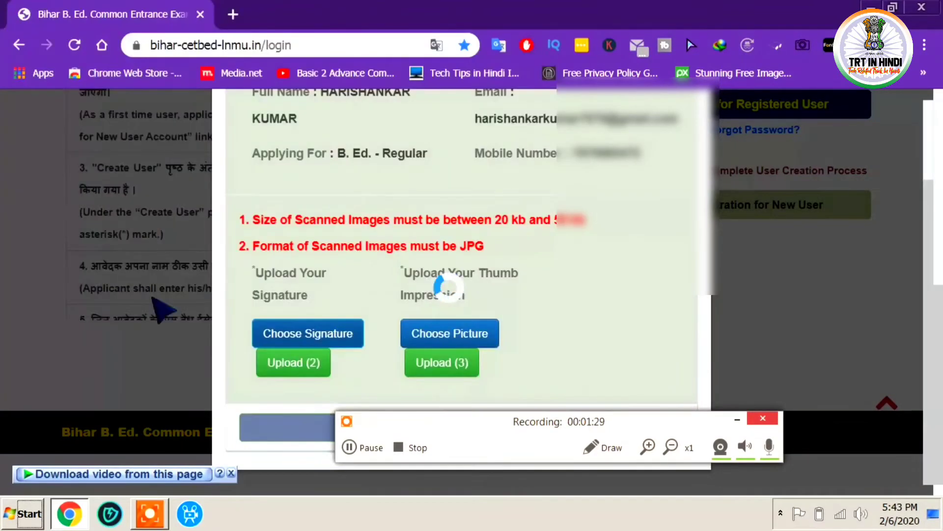
scroll(309, 433, down, 2)
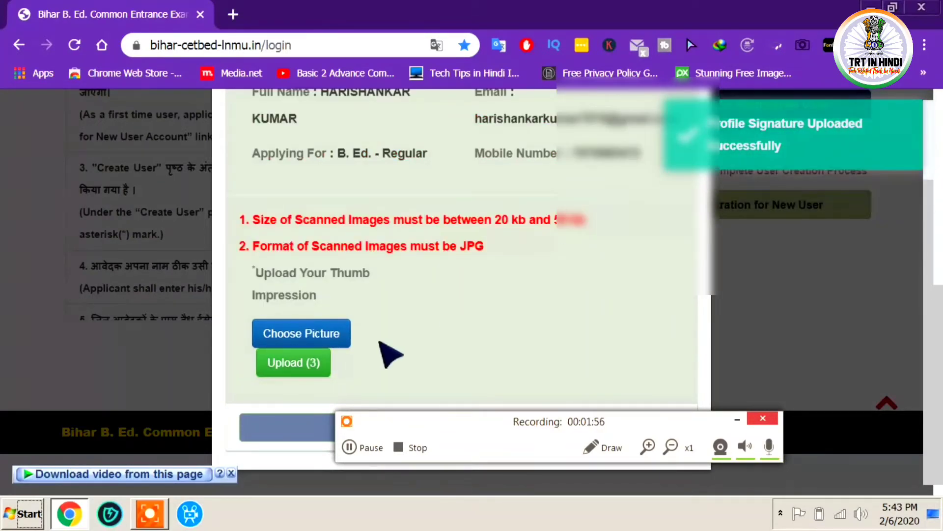
click(284, 334)
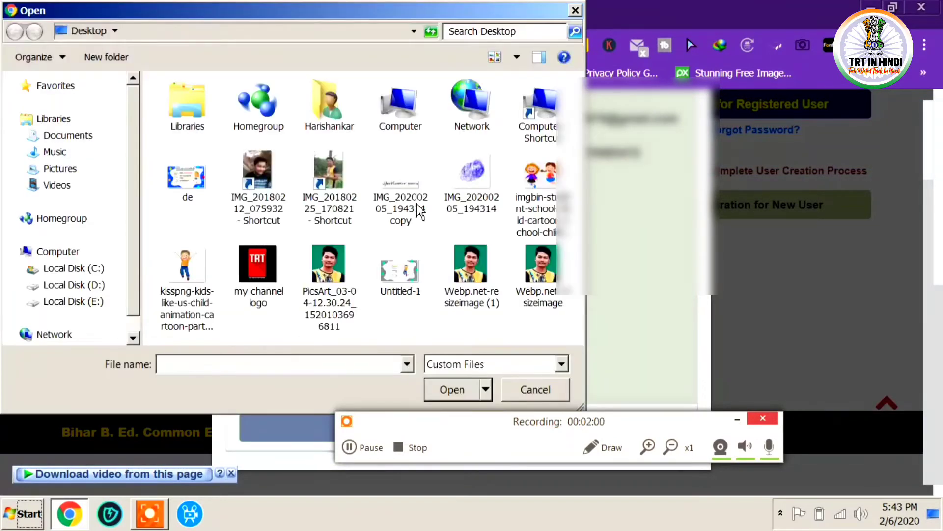
click(489, 183)
Upload the thumb impression image and finish sign-up to receive login credentials
click(457, 389)
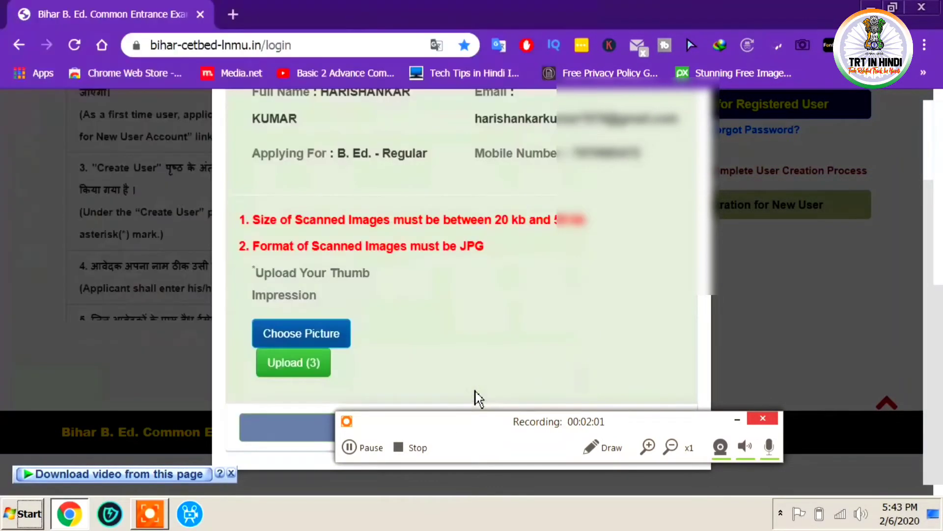
click(298, 364)
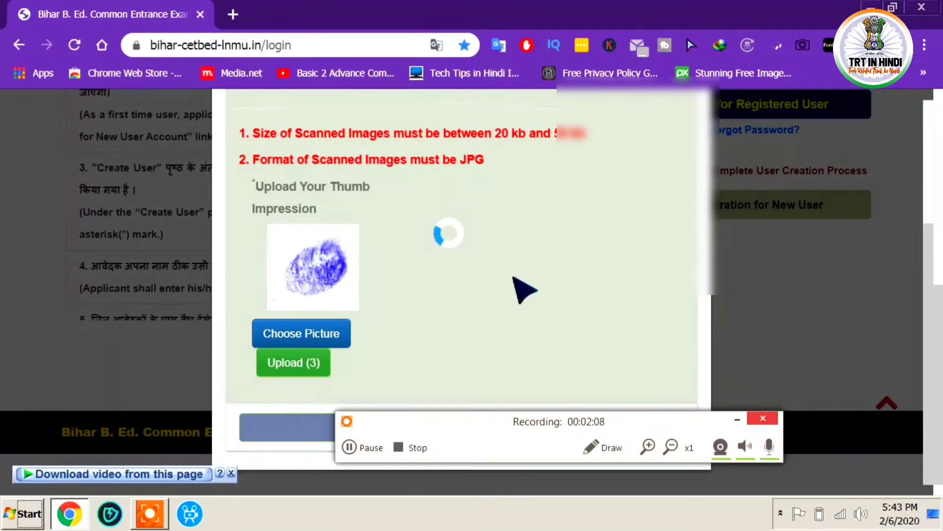
drag(497, 427, 490, 501)
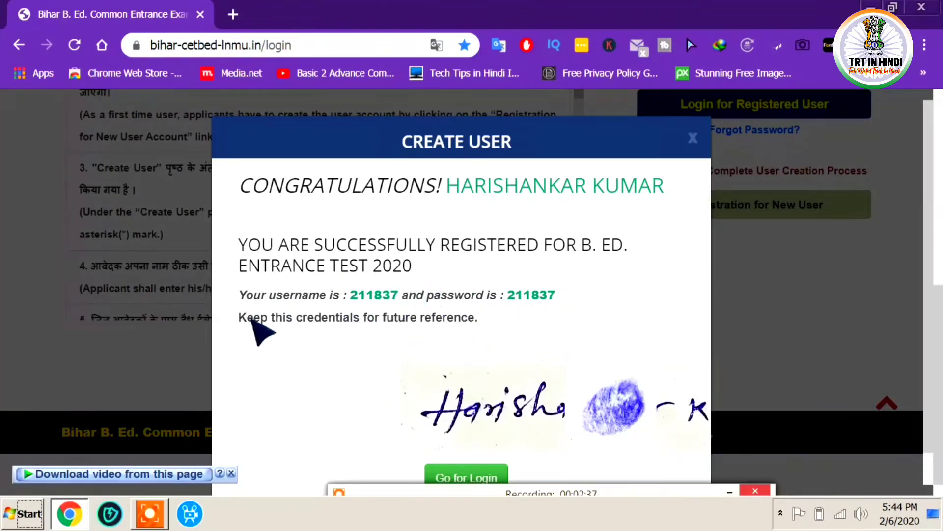
Copy the newly issued username from the congratulations screen
scroll(437, 347, down, 1)
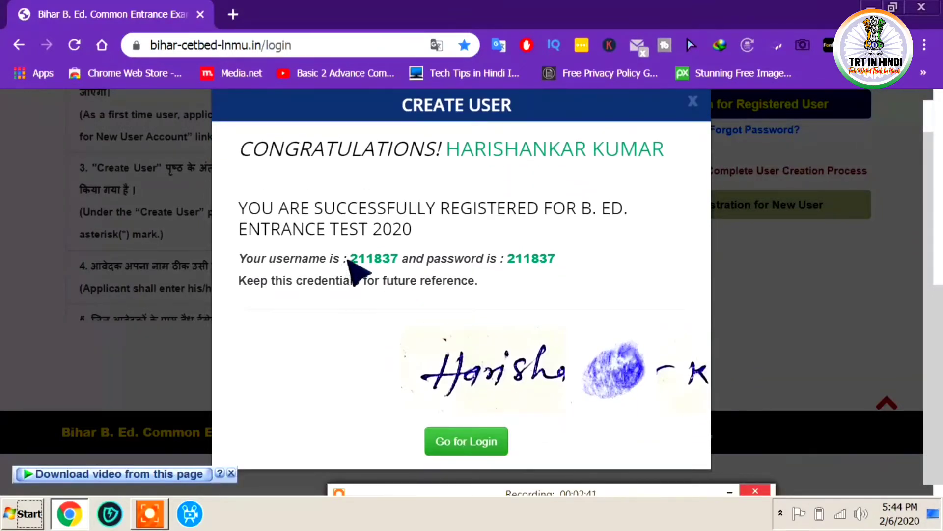
drag(348, 258, 403, 271)
click(396, 259)
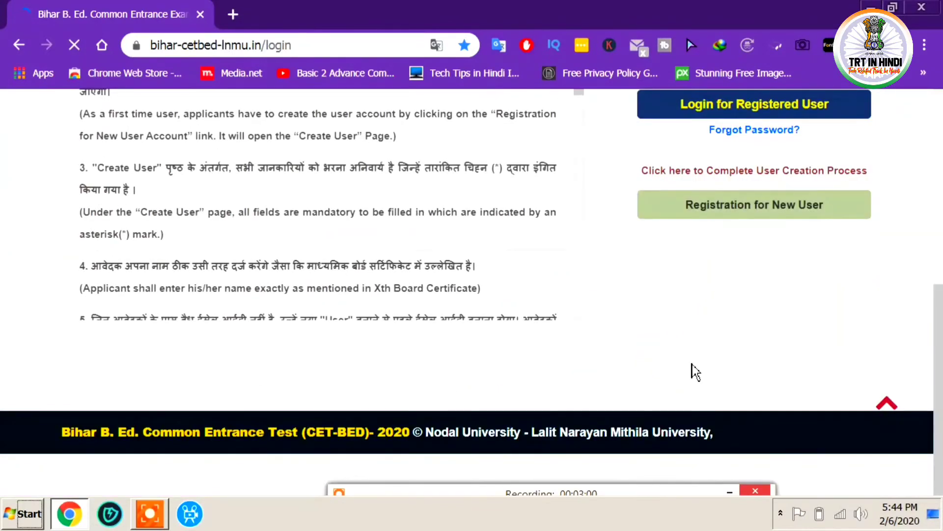
scroll(752, 262, up, 2)
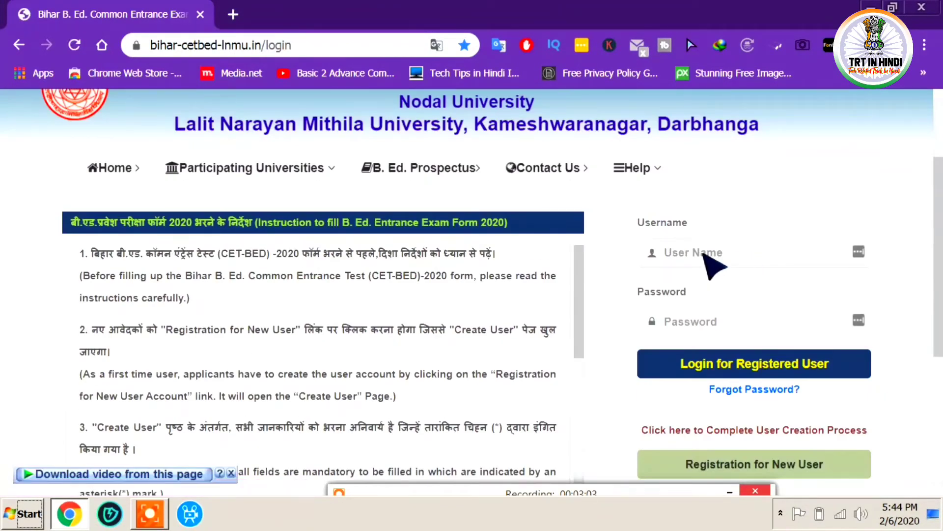
Log in as a registered user with the new username and password
click(712, 264)
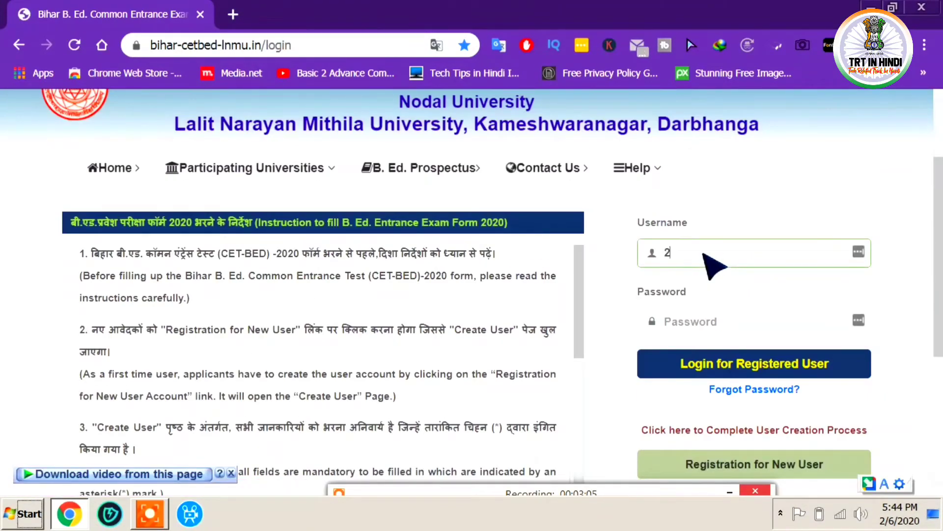
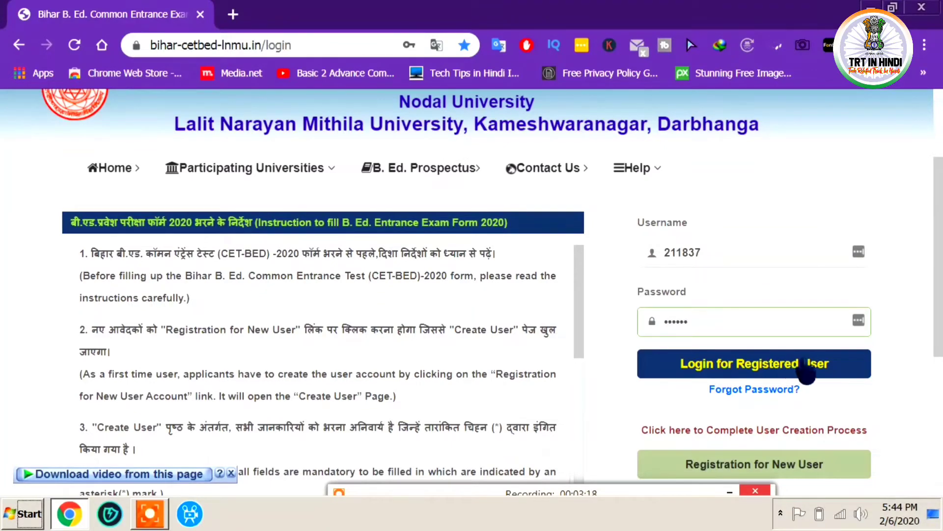
scroll(820, 417, down, 2)
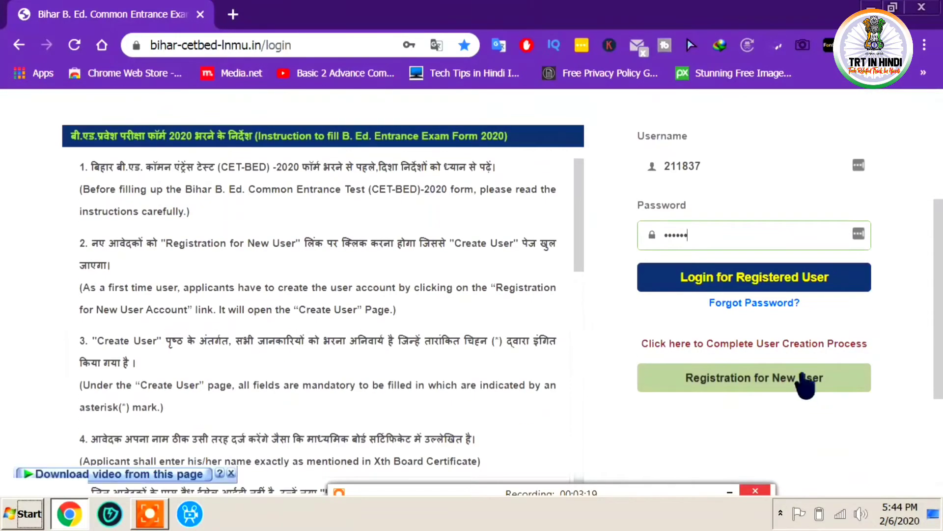
click(793, 272)
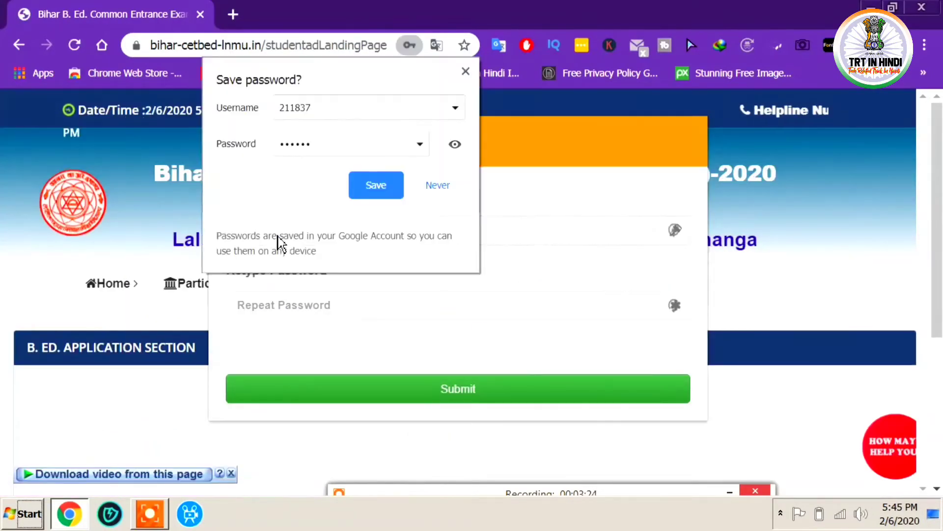
Reset the account password to a new one and acknowledge the update message
click(437, 188)
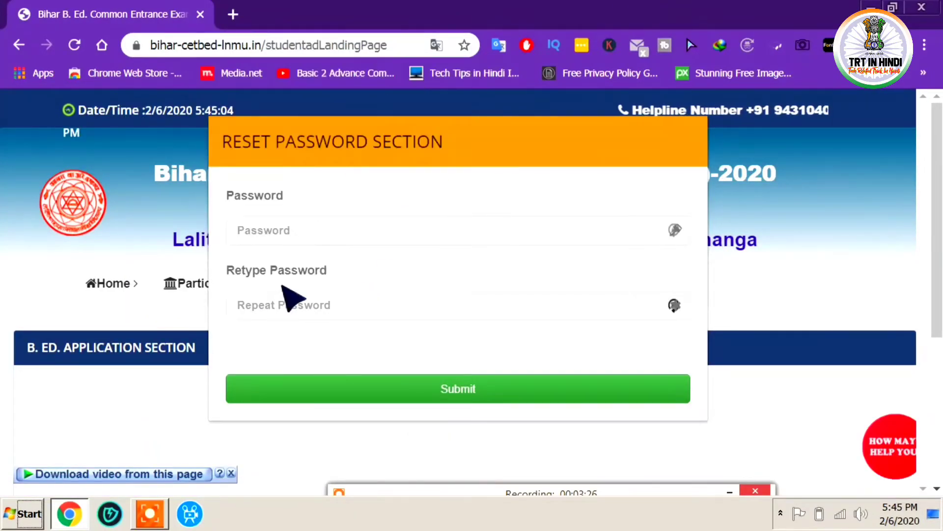
click(263, 231)
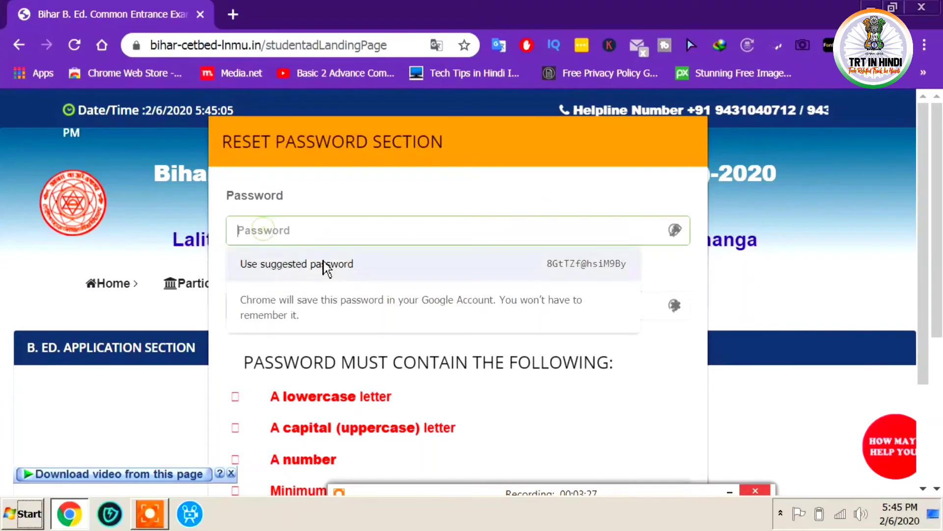
click(346, 230)
click(404, 187)
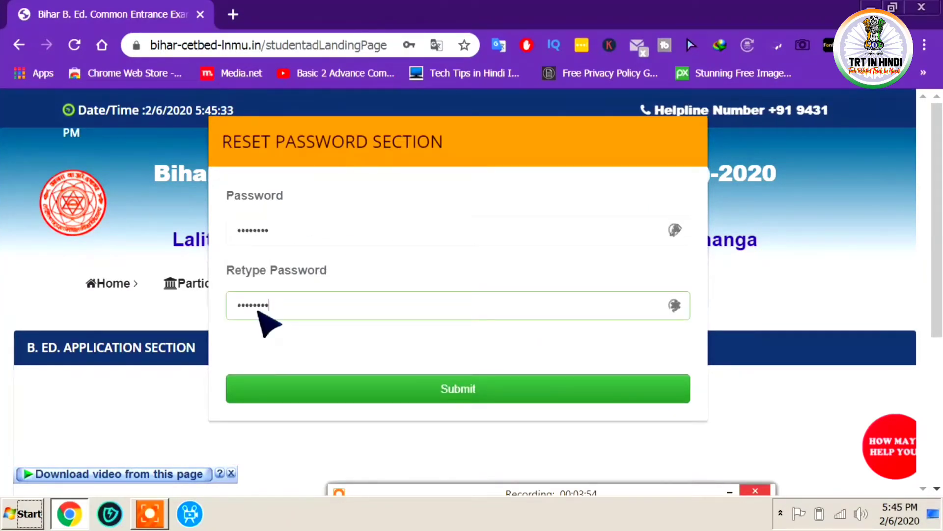
click(452, 391)
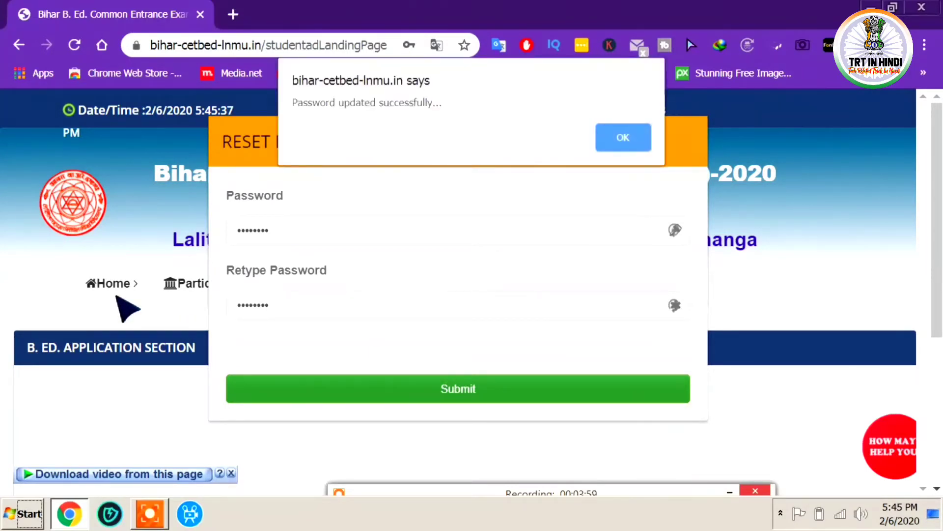
click(620, 144)
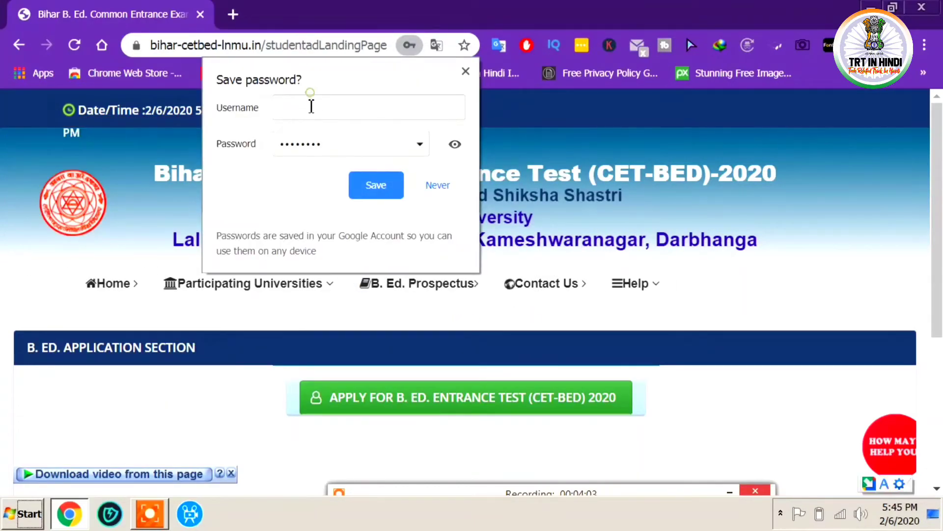
Save the portal login in Chrome's password manager
click(311, 105)
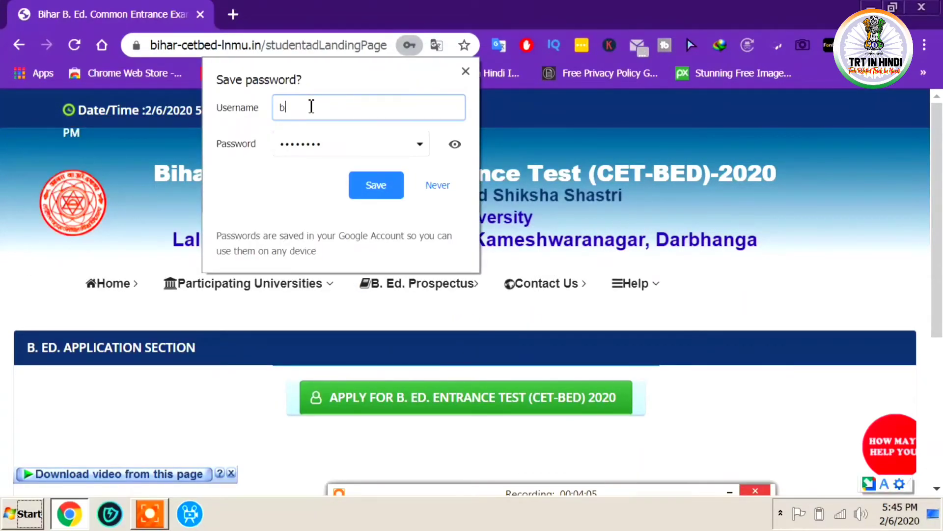
click(373, 186)
scroll(763, 322, down, 2)
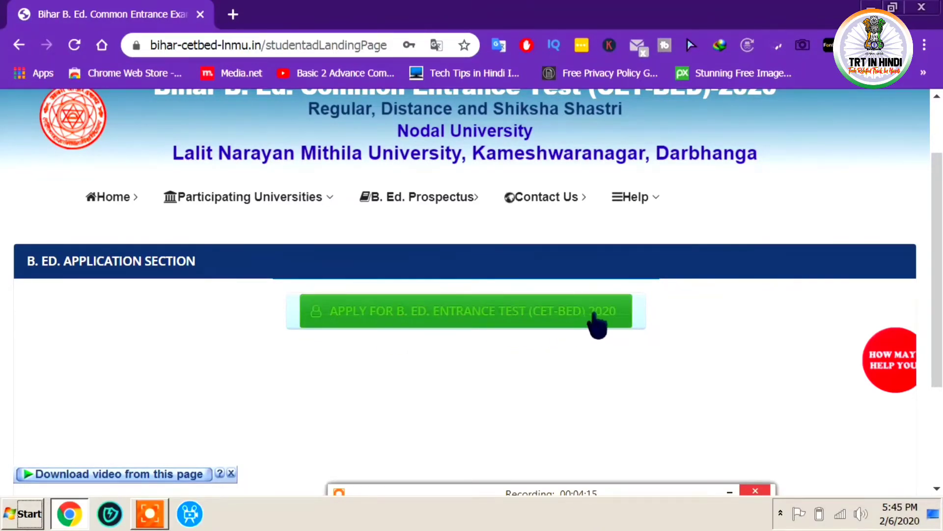
Open the B. Ed. Entrance Test (CET-BED) 2020 application form and browse its blank sections
click(471, 310)
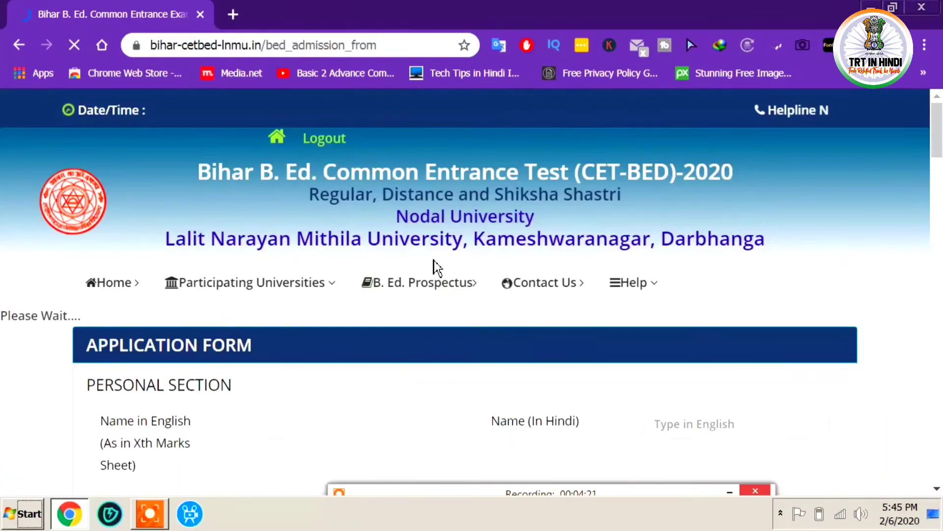
scroll(433, 258, down, 9)
scroll(435, 265, down, 8)
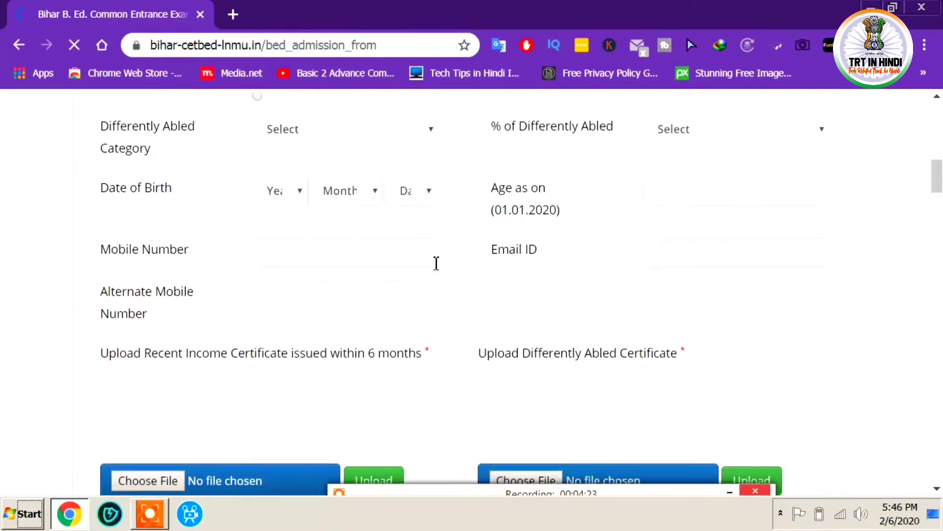
scroll(436, 265, down, 3)
scroll(435, 266, down, 10)
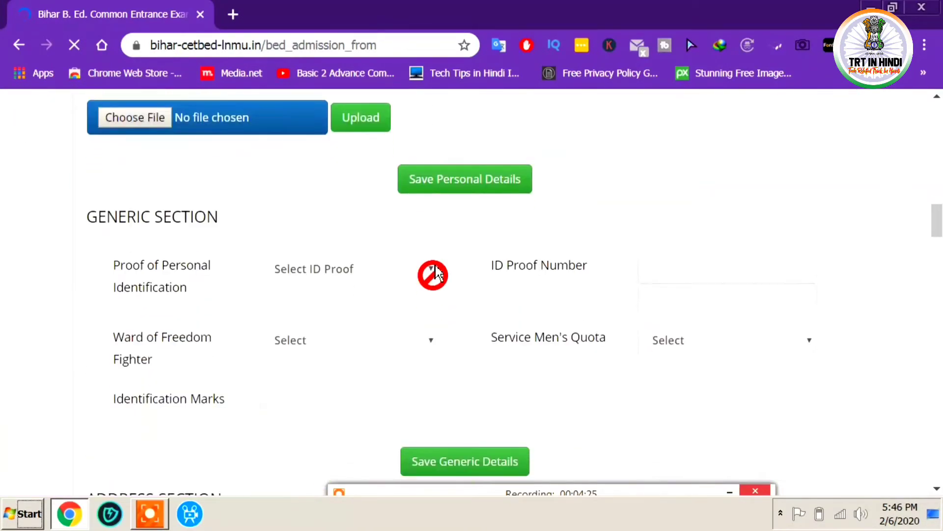
scroll(435, 265, down, 6)
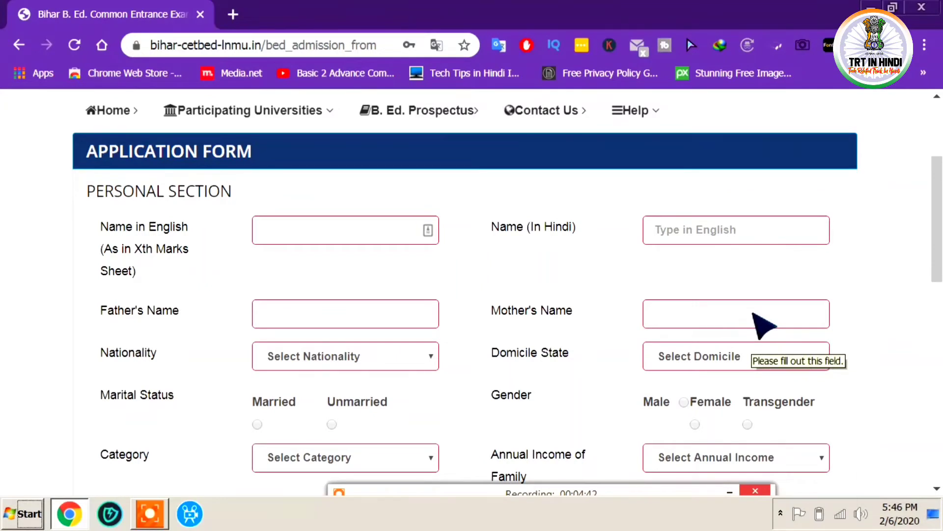
Set nationality to Indian, domicile to Bihar, and marital status to Unmarried
click(323, 360)
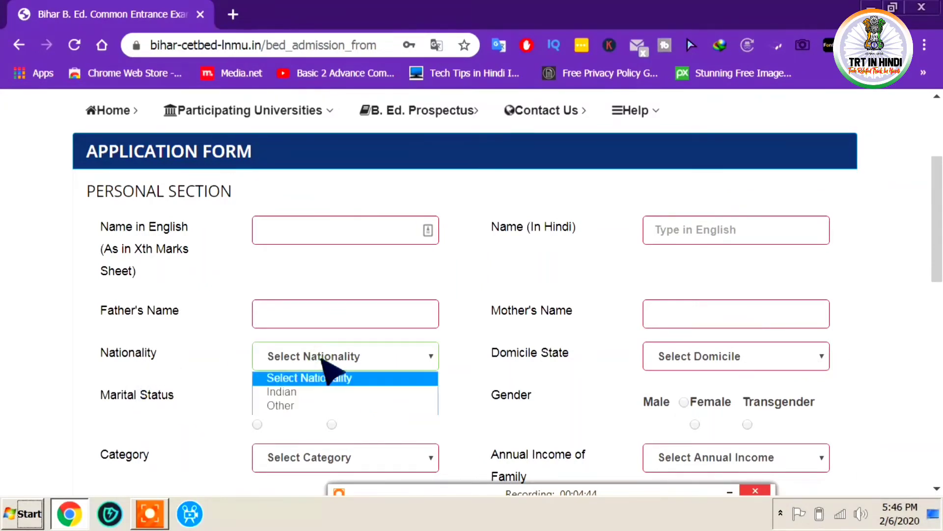
click(306, 396)
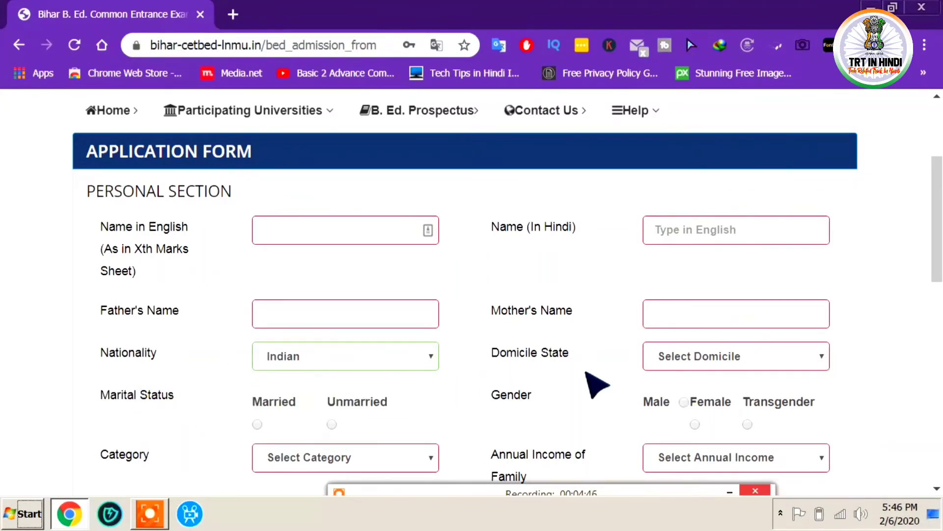
click(656, 361)
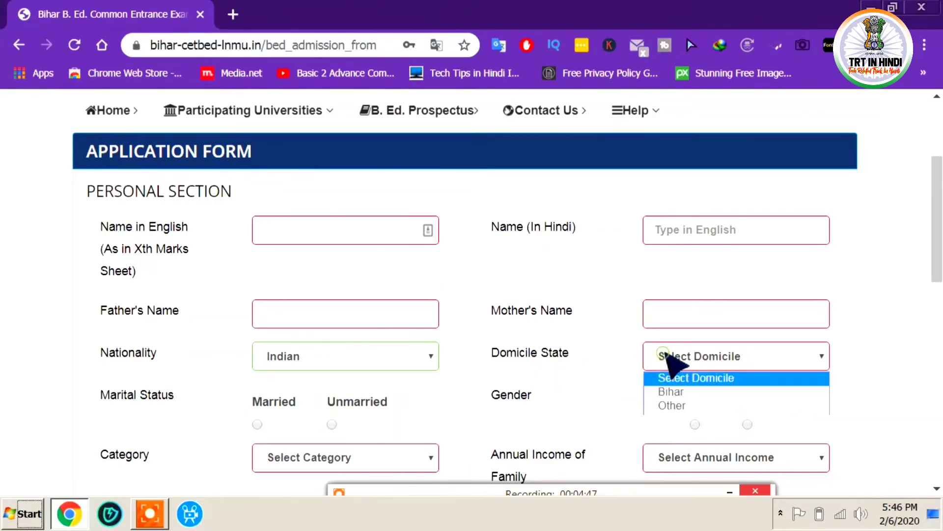
click(681, 393)
scroll(438, 249, down, 3)
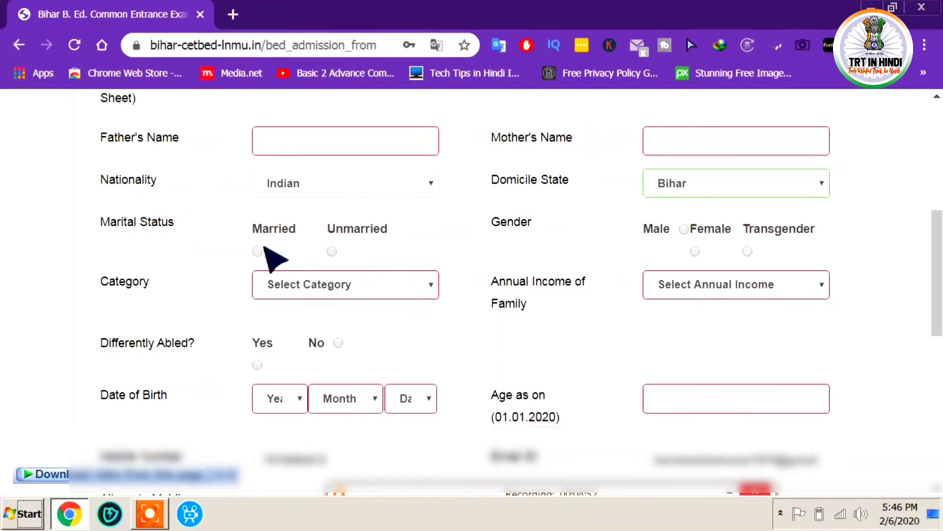
click(332, 250)
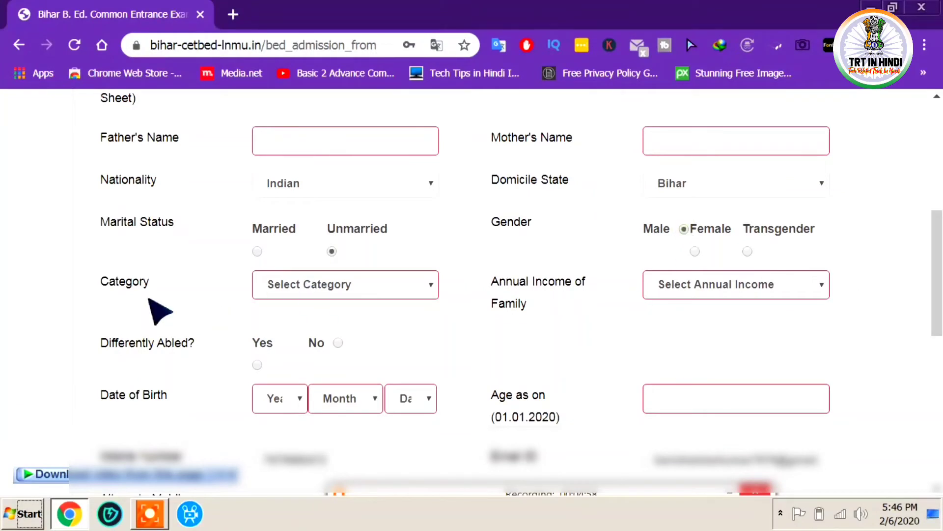
Set category to Unreserved and annual family income to Above or Equal to 800000
click(431, 285)
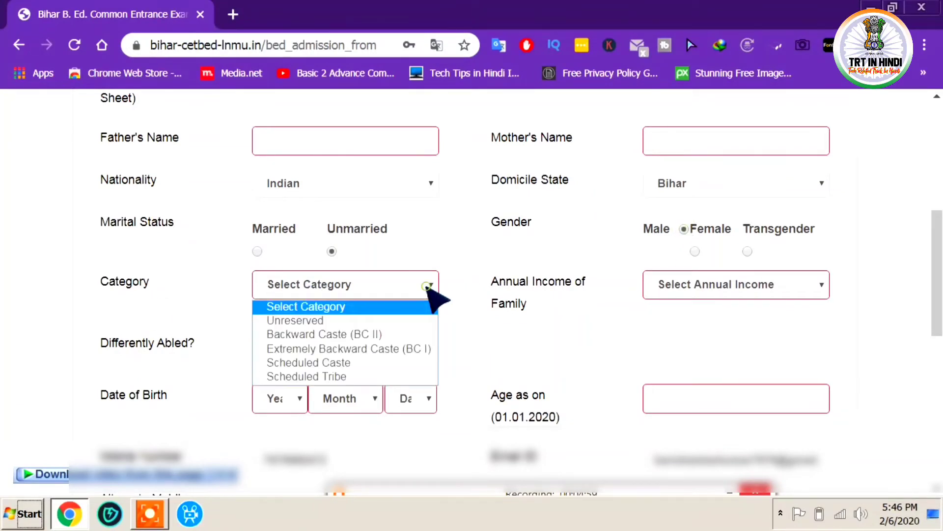
click(297, 322)
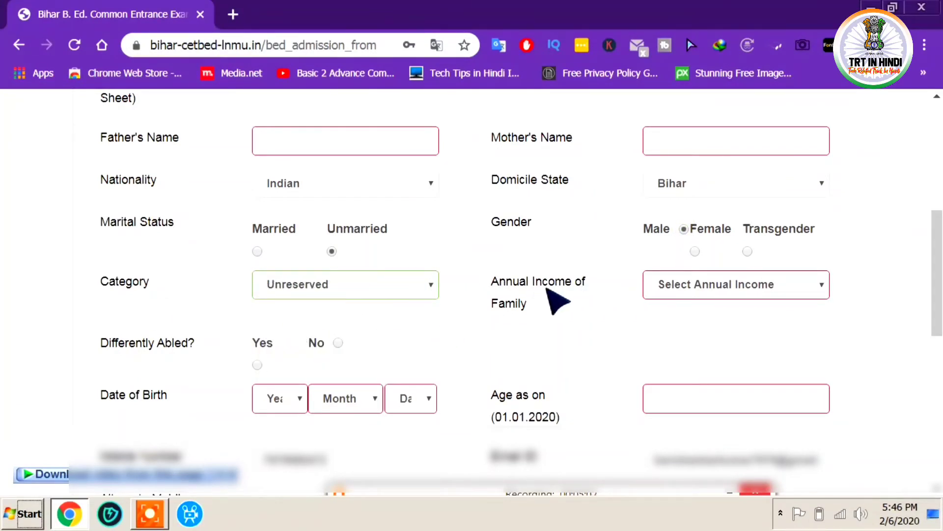
click(707, 290)
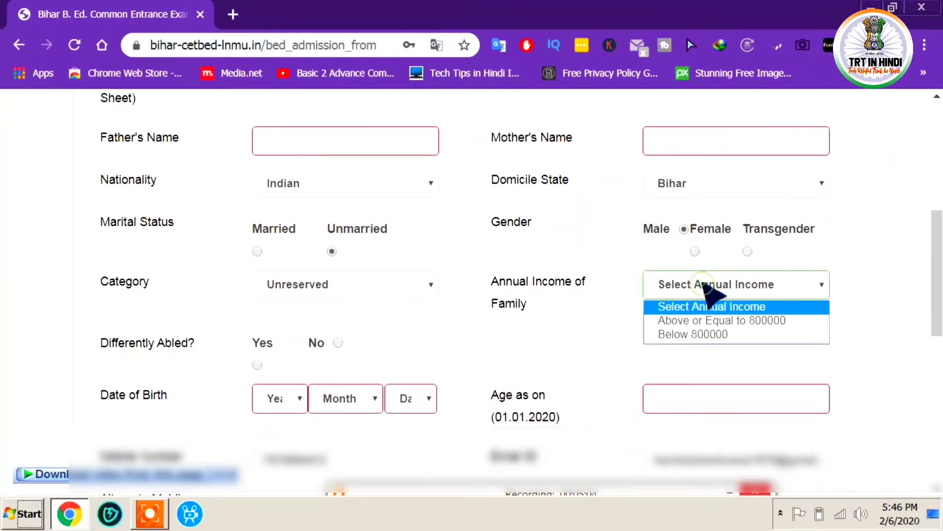
click(709, 324)
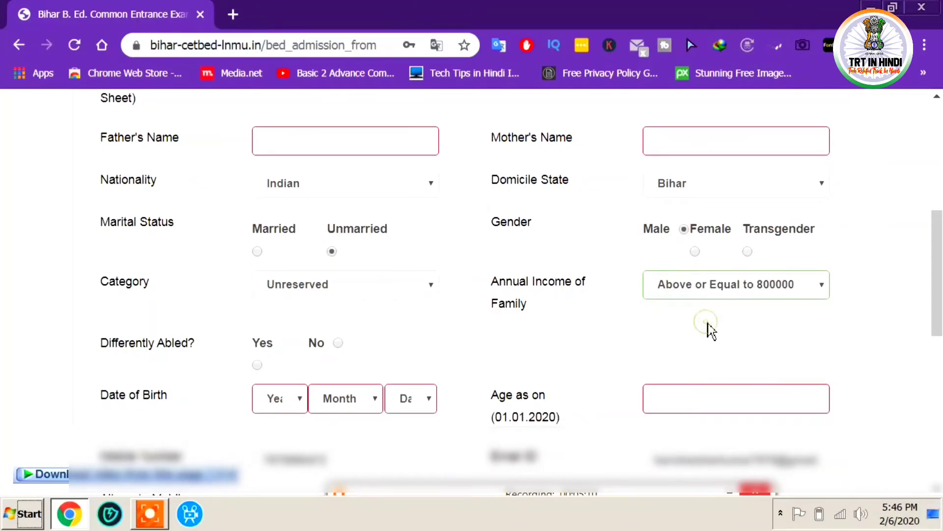
scroll(374, 364, down, 2)
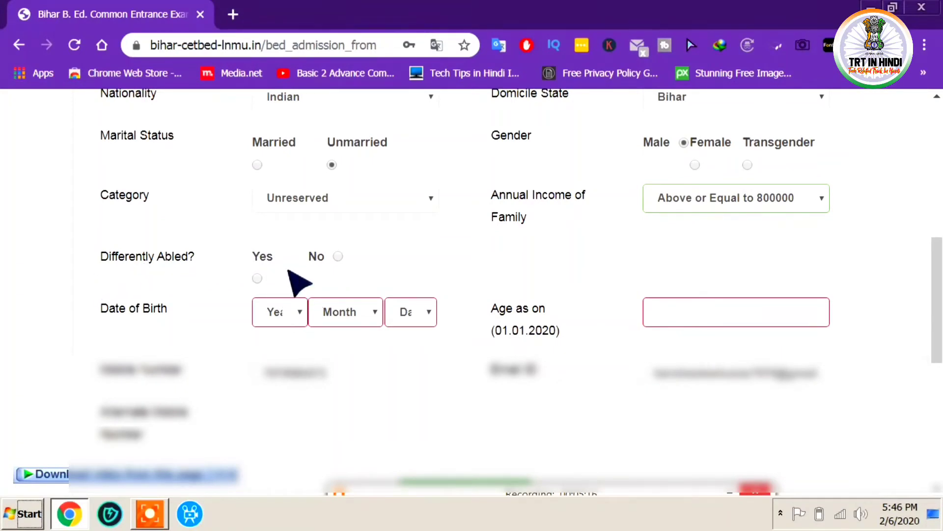
Answer No to differently abled, choose the birth year, and start the alternate mobile field
click(338, 256)
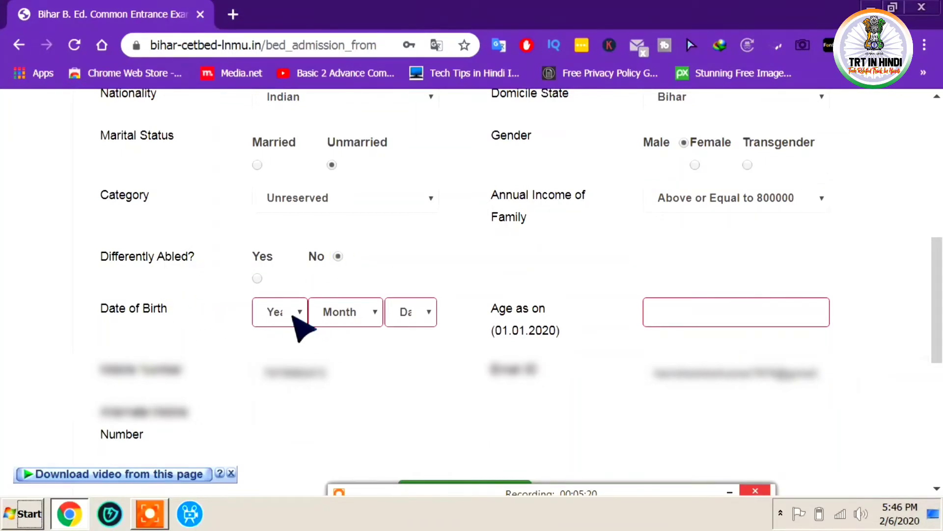
click(296, 315)
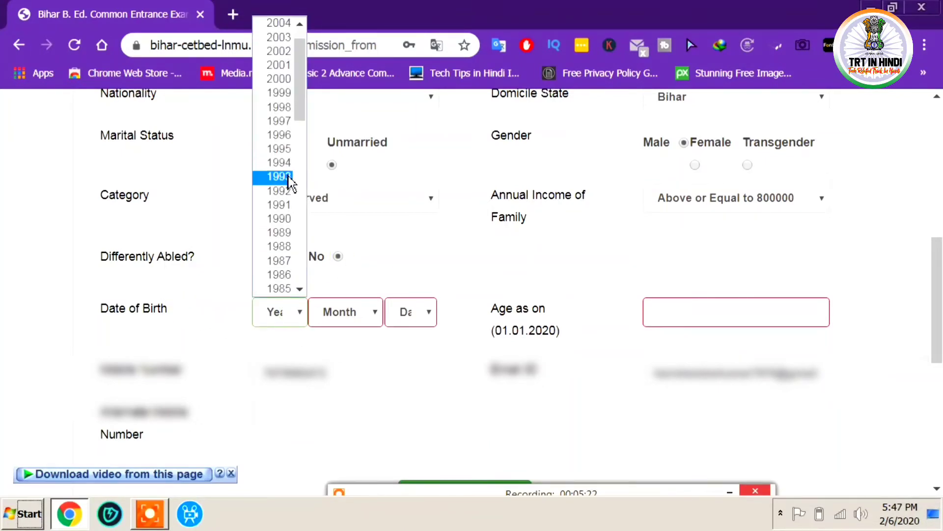
click(296, 165)
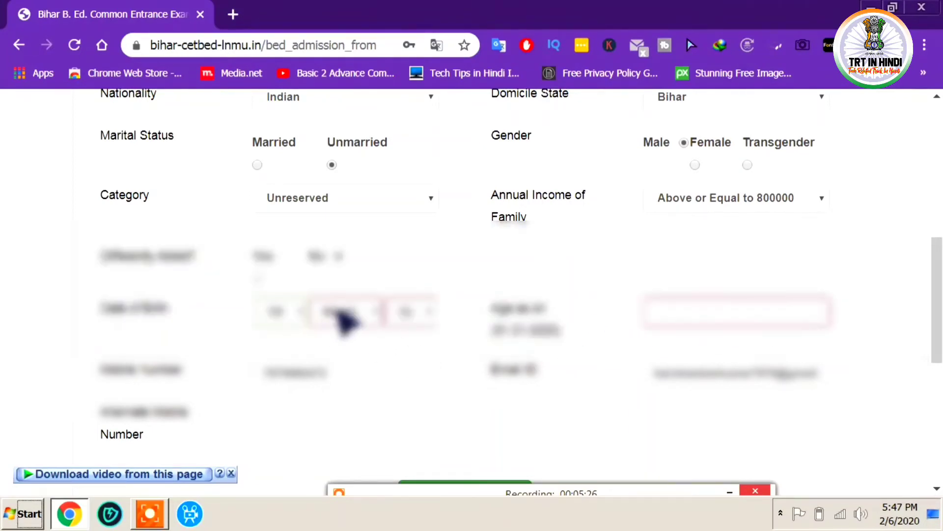
scroll(214, 284, down, 2)
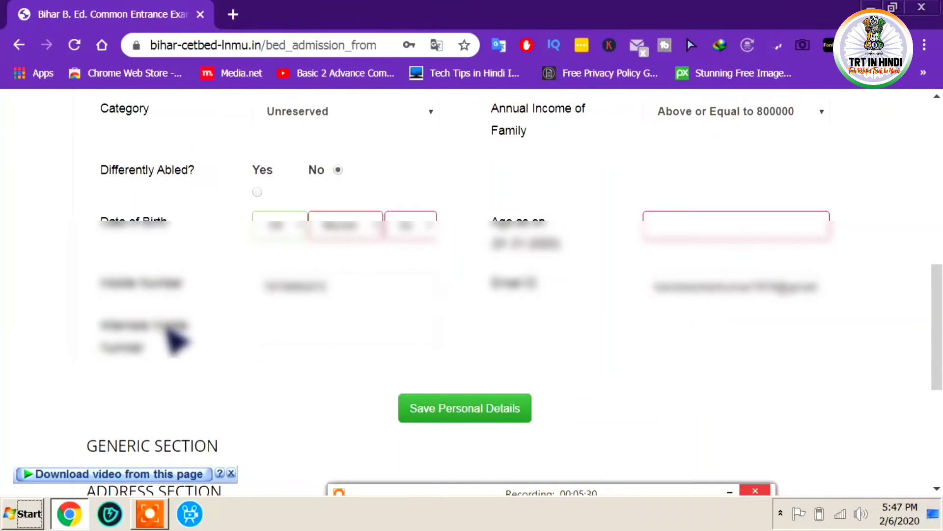
click(307, 337)
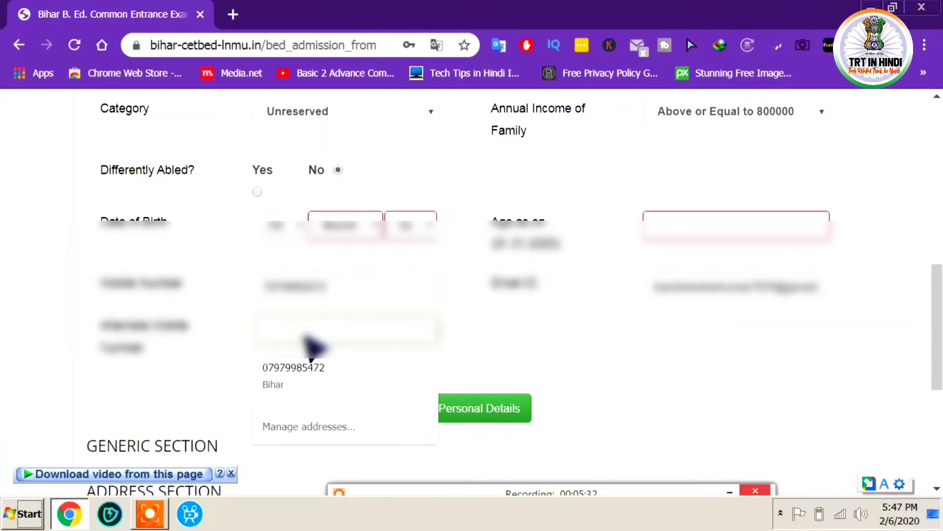
click(200, 375)
scroll(348, 368, down, 4)
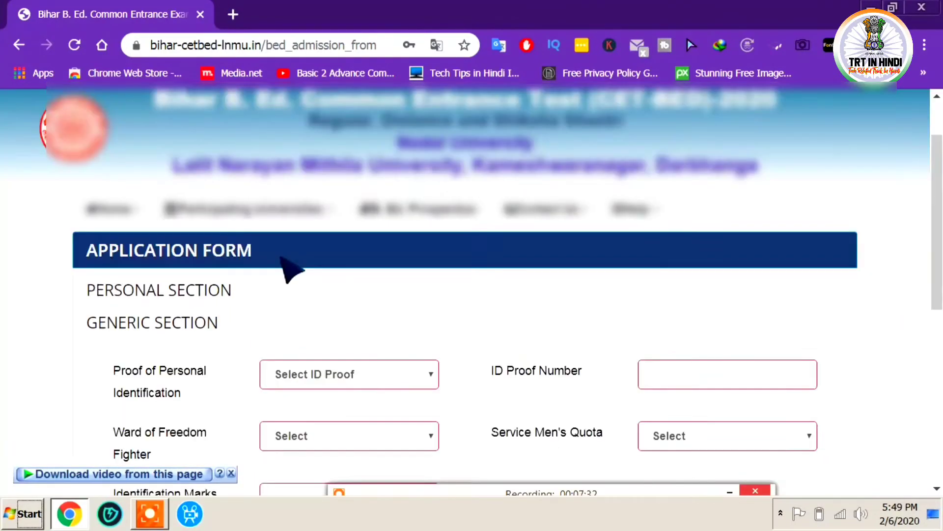
Choose UID/Aadhar No as the ID proof and go to its ID number field
scroll(289, 267, down, 2)
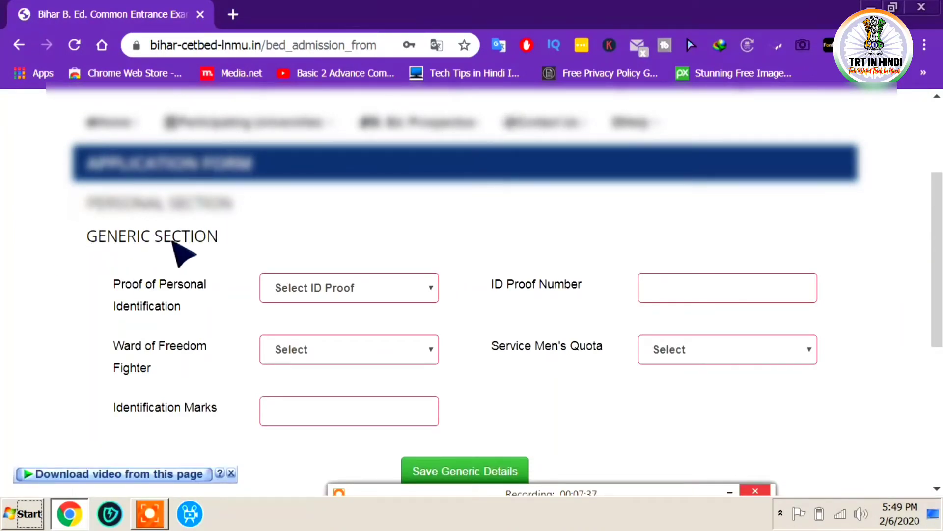
scroll(150, 295, down, 2)
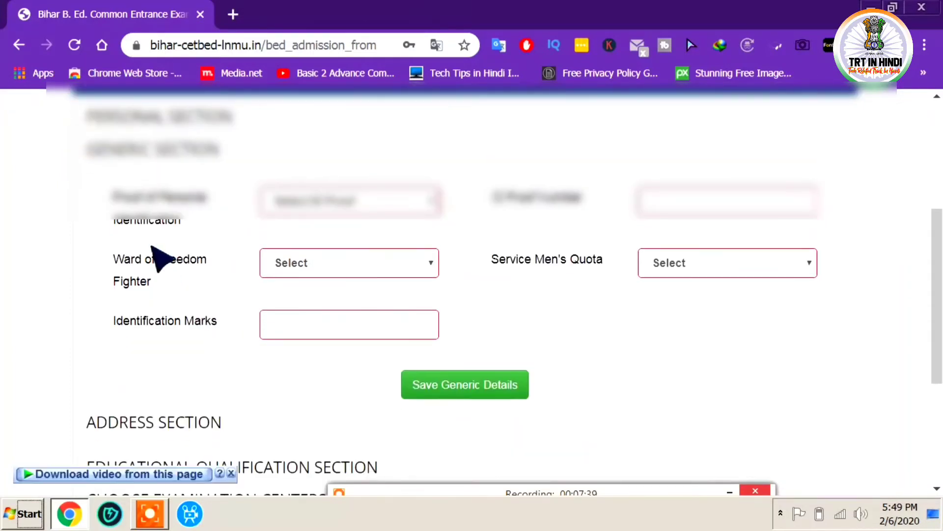
click(386, 202)
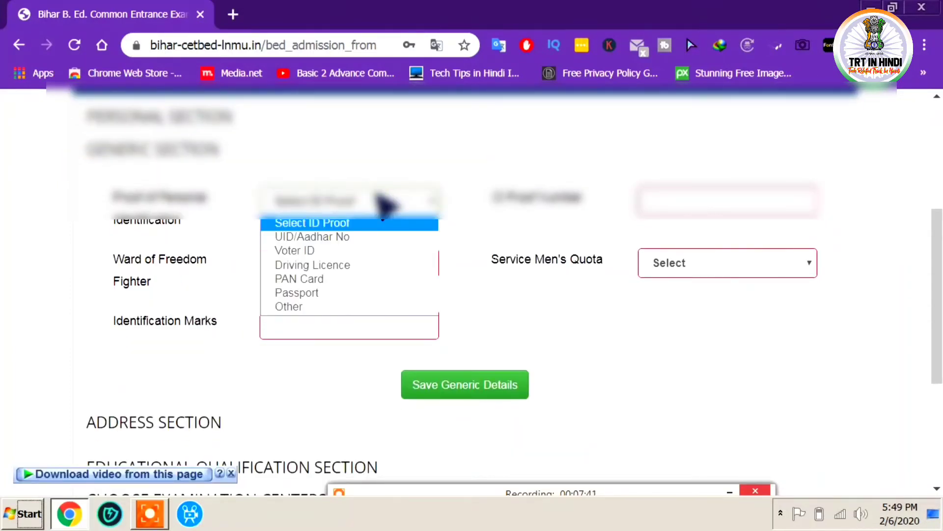
click(345, 237)
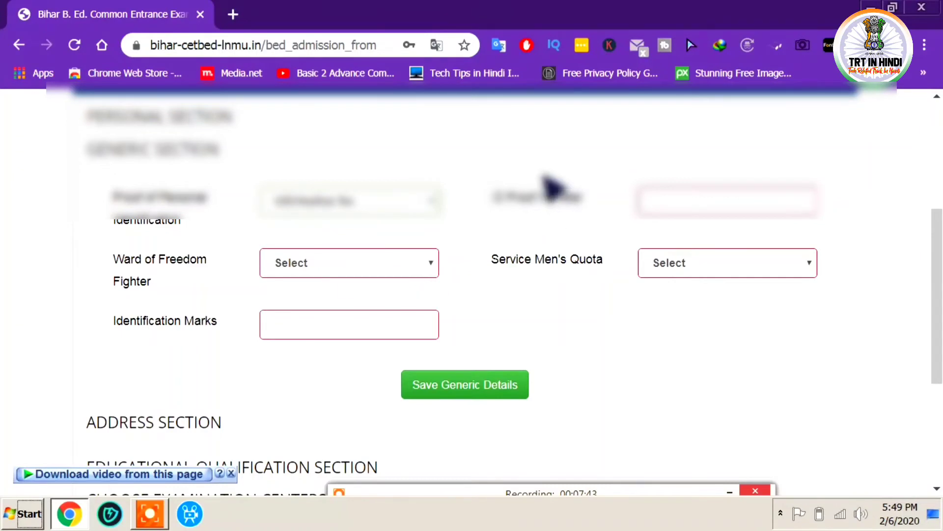
click(691, 201)
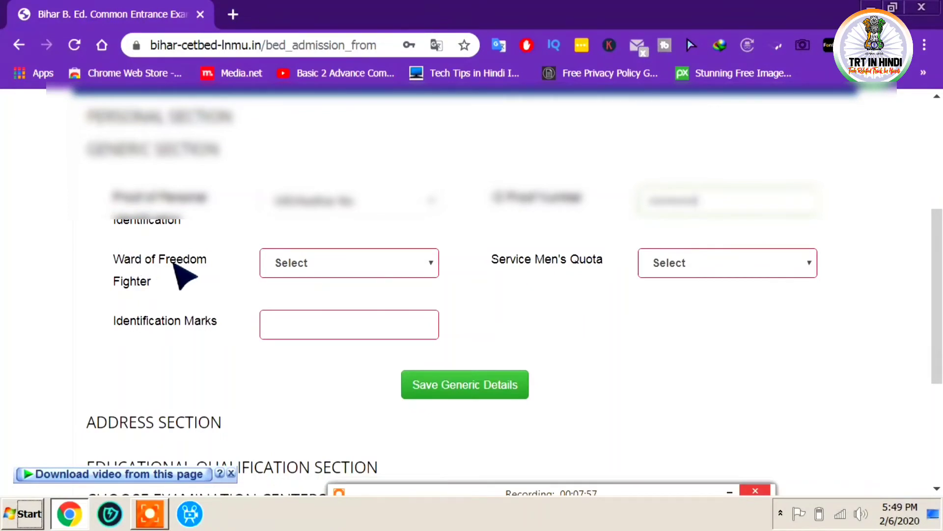
Answer No for both Ward of Freedom Fighter and Service Men's Quota
click(324, 265)
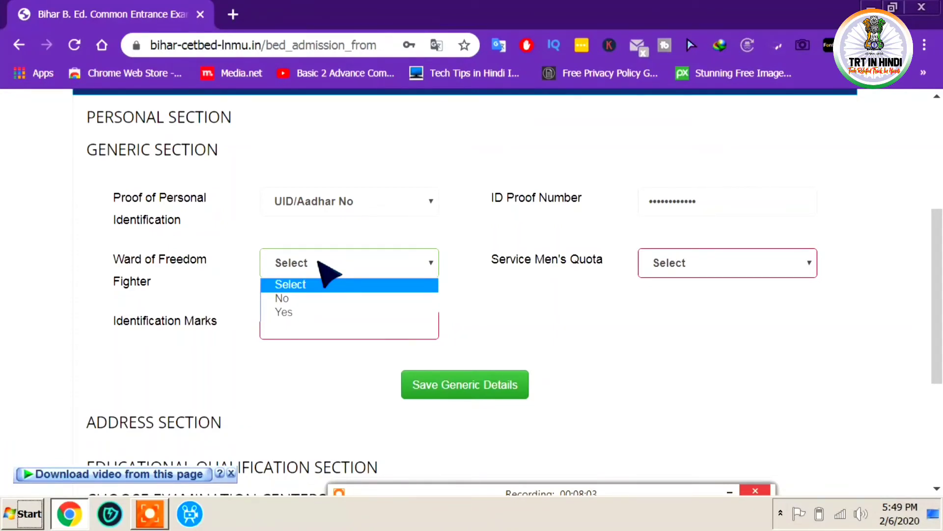
click(289, 300)
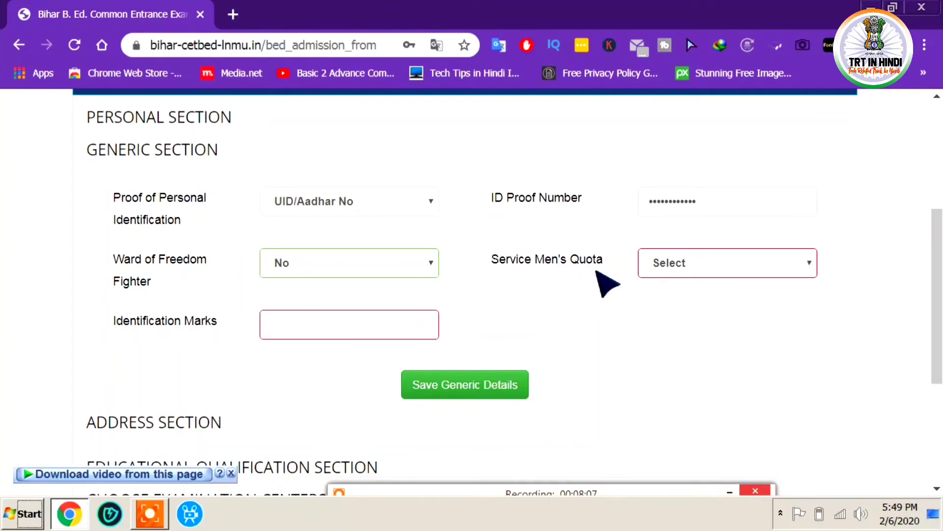
click(658, 264)
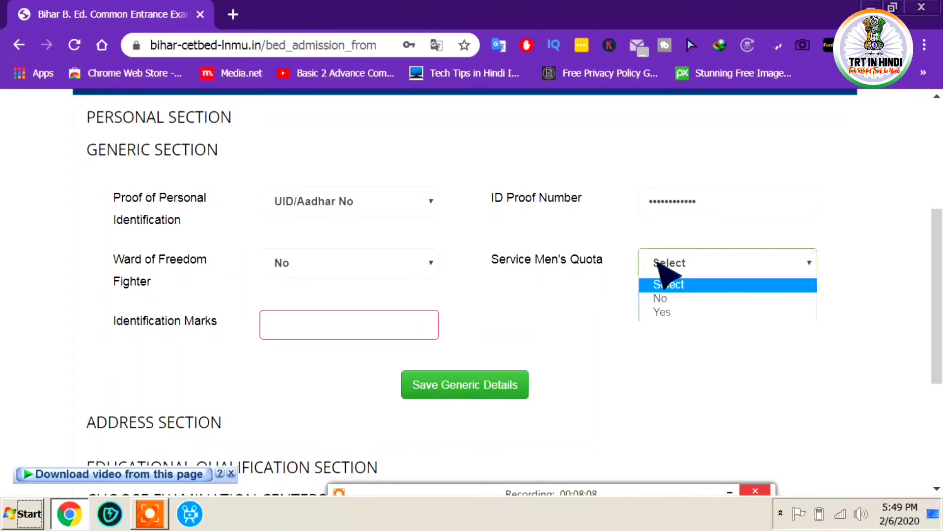
click(674, 300)
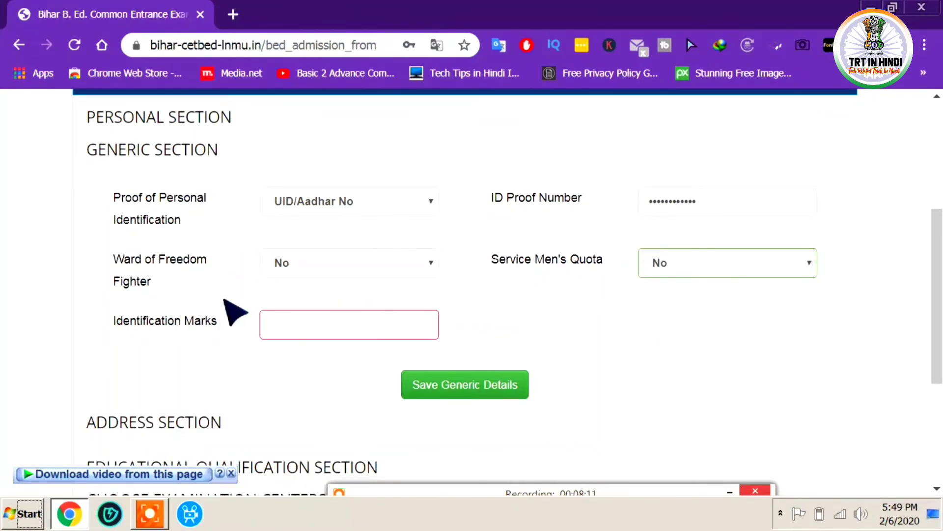
Enter the identification mark 'a mole on my left chest' and save the generic details
click(277, 324)
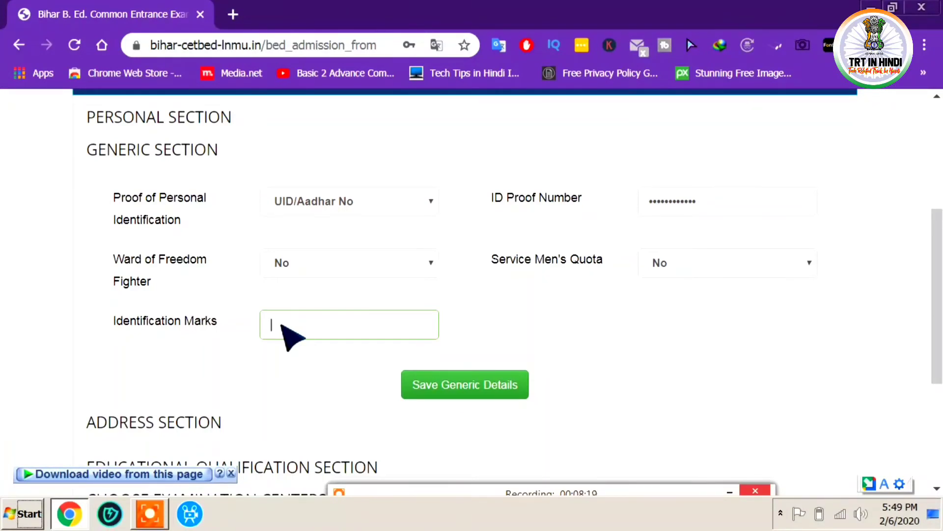
text(a mole on my left chest)
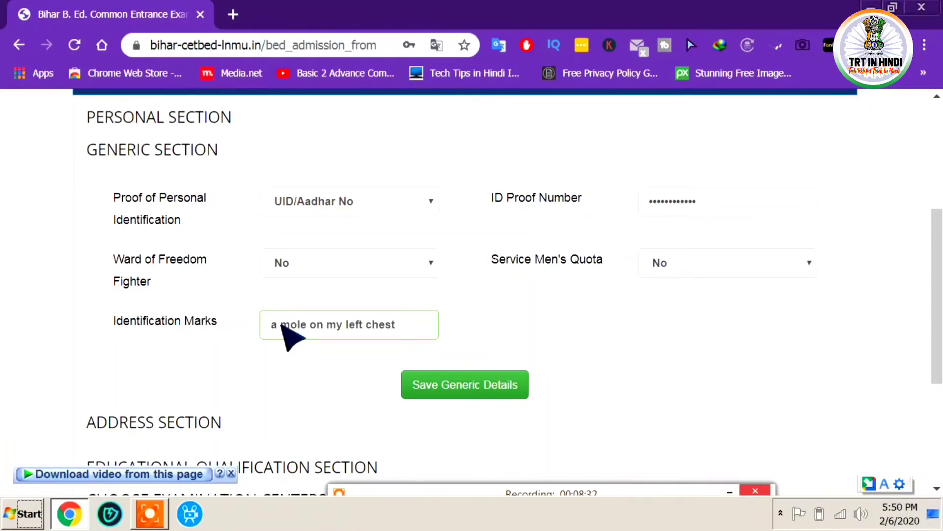
scroll(511, 403, down, 2)
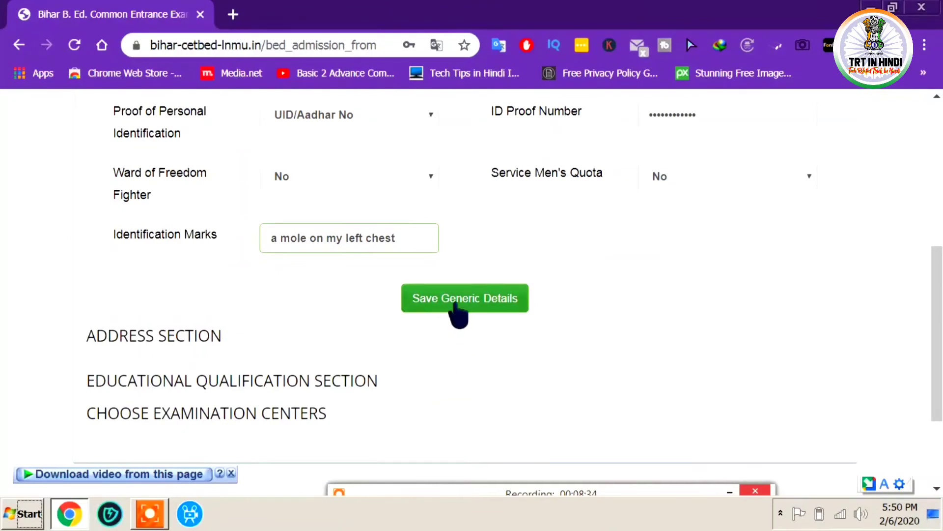
click(491, 296)
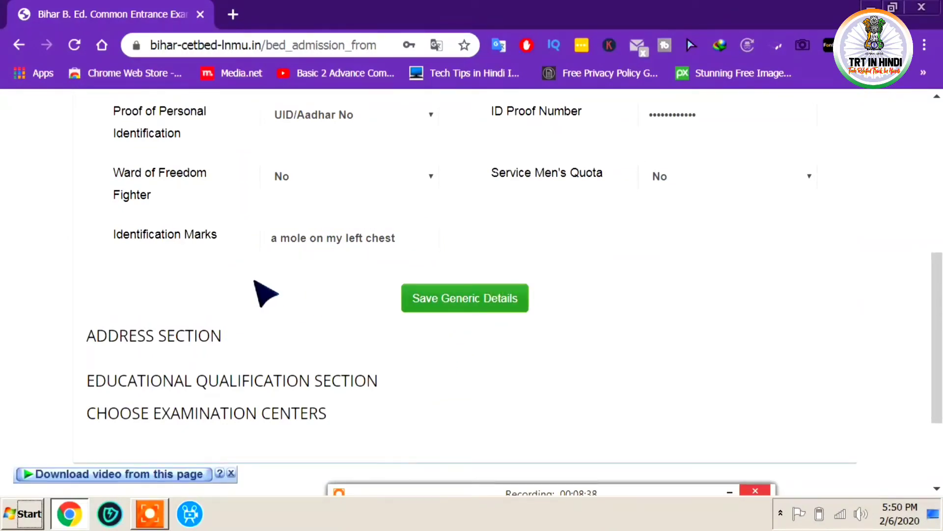
click(460, 297)
scroll(467, 299, up, 2)
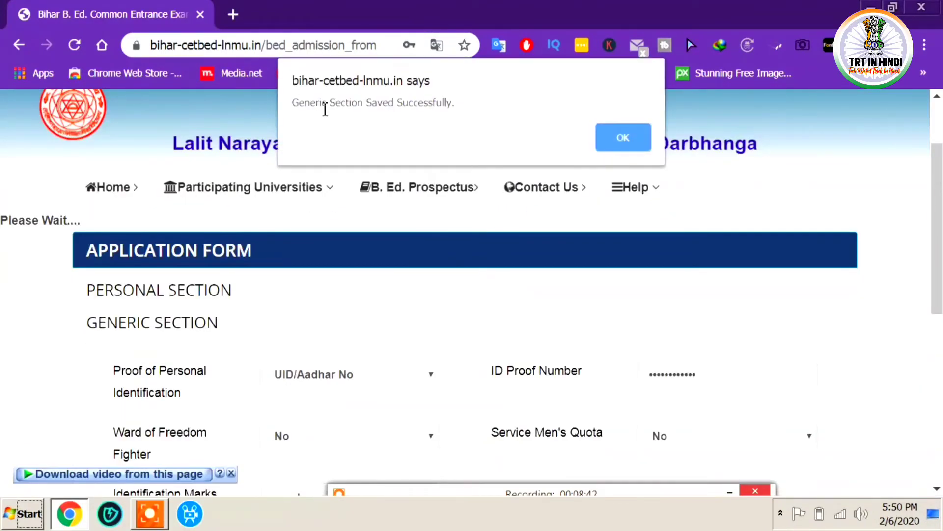
Dismiss the saved-successfully alert and copy the present address into the permanent address
click(612, 142)
scroll(232, 274, down, 5)
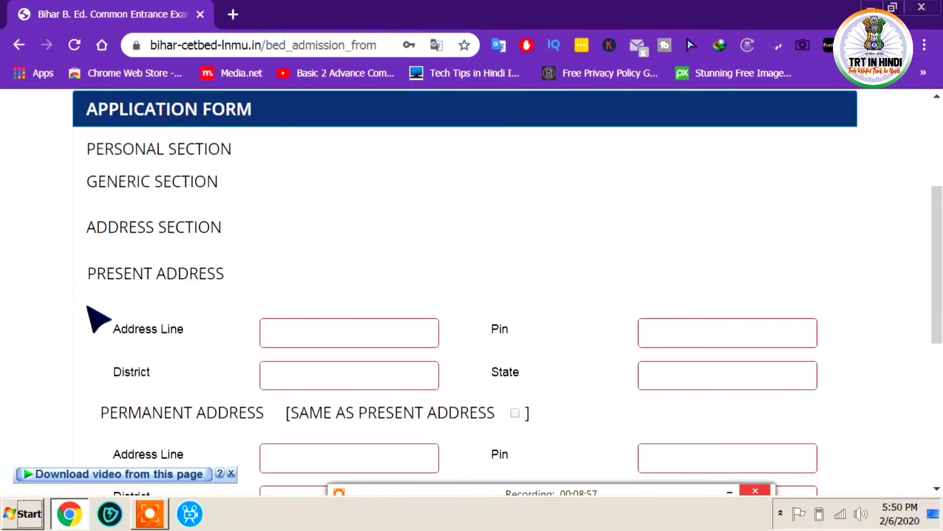
scroll(96, 319, down, 2)
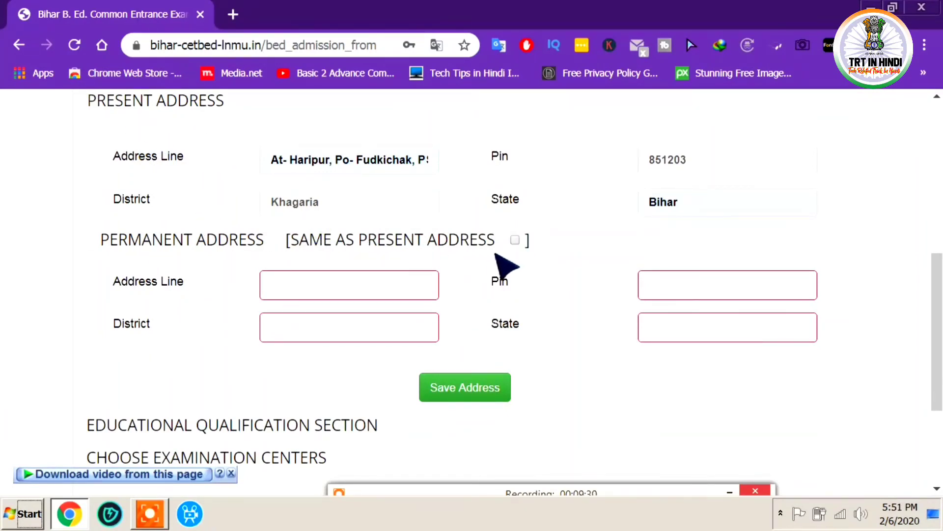
click(515, 240)
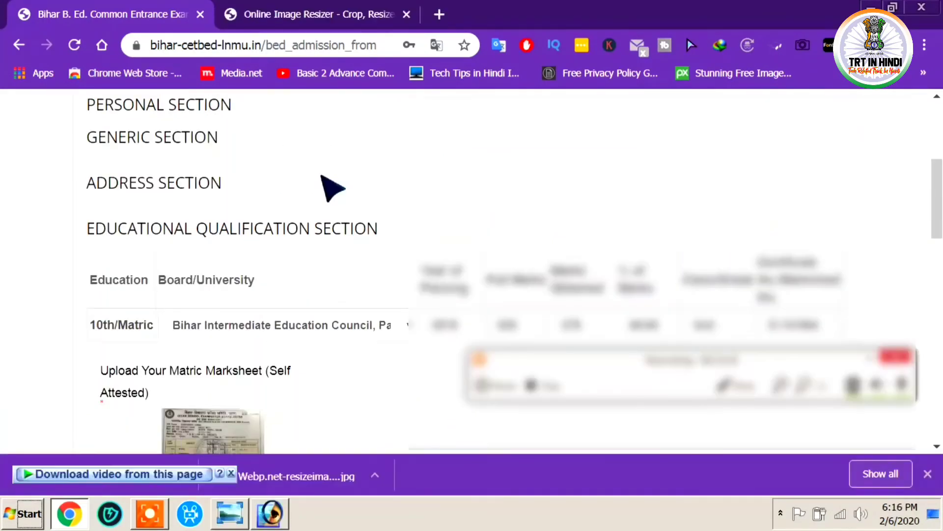
scroll(324, 186, down, 2)
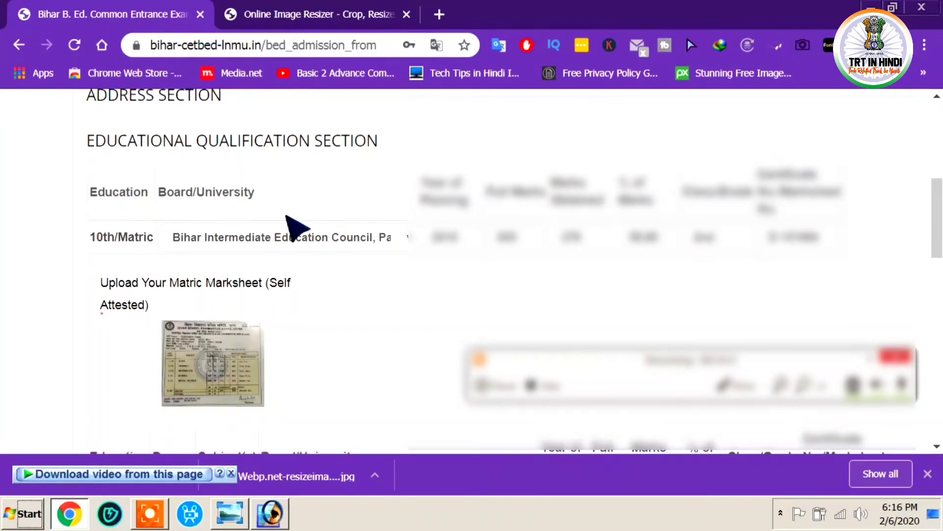
Check the 10th board/university choice in Educational Qualification, leaving it unchanged
scroll(295, 227, down, 2)
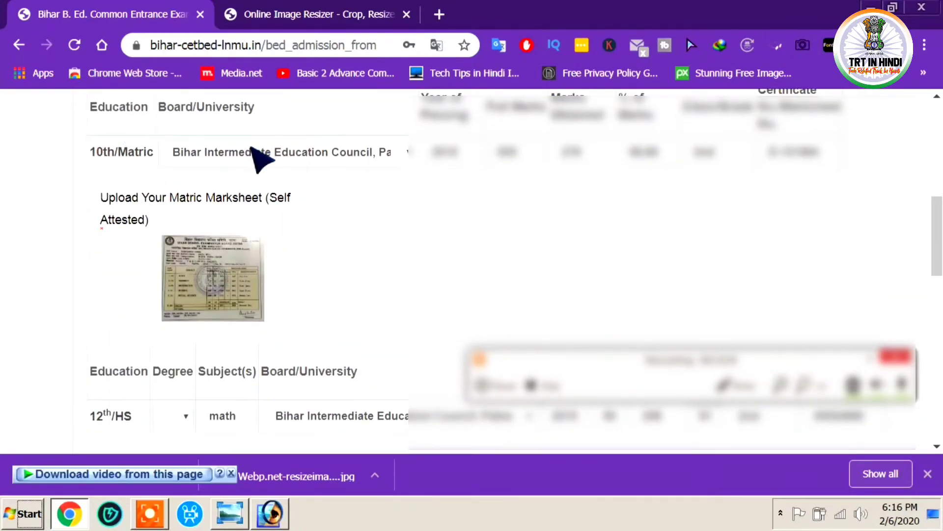
click(252, 147)
click(252, 147)
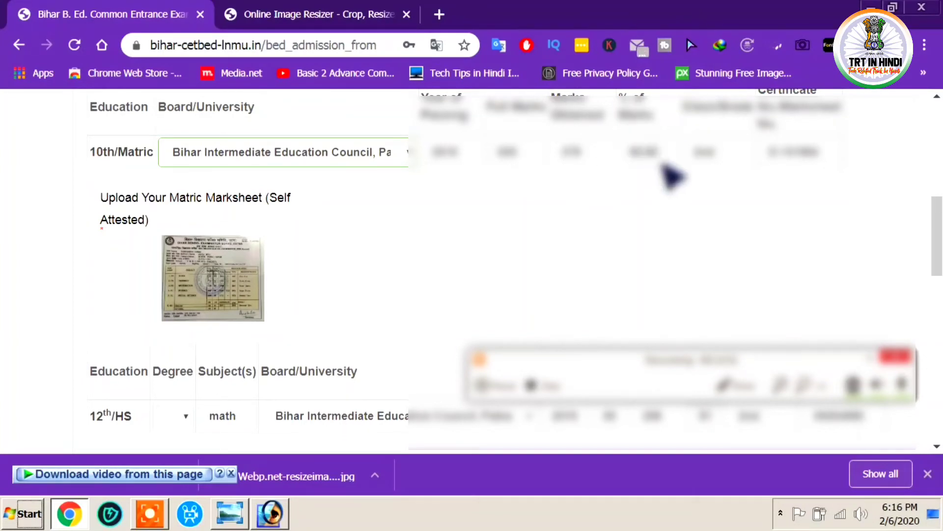
scroll(671, 174, up, 2)
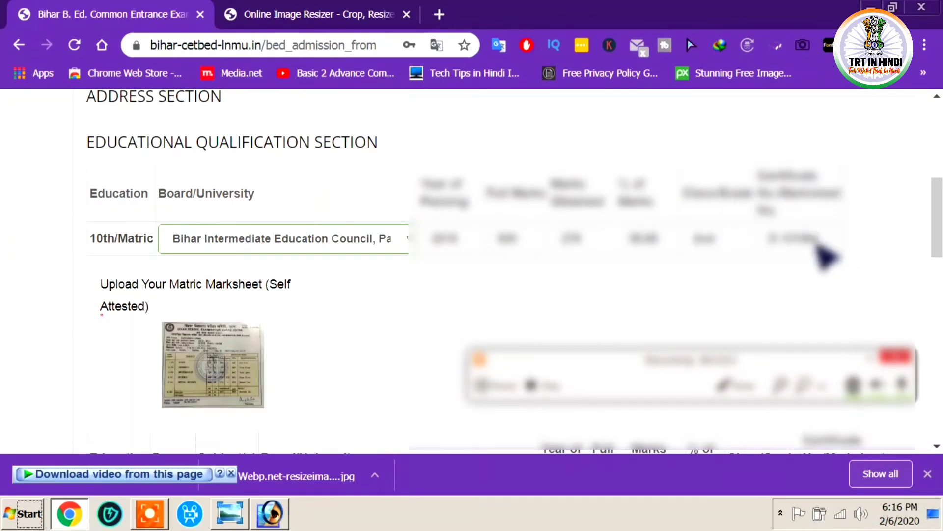
Move down the form and check the graduation degree options, leaving them unchanged
scroll(362, 290, down, 3)
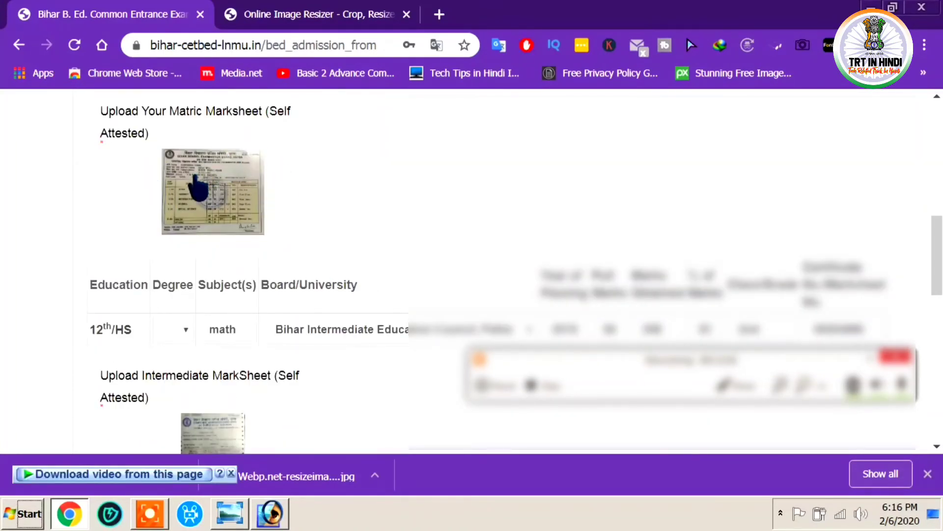
scroll(364, 162, down, 2)
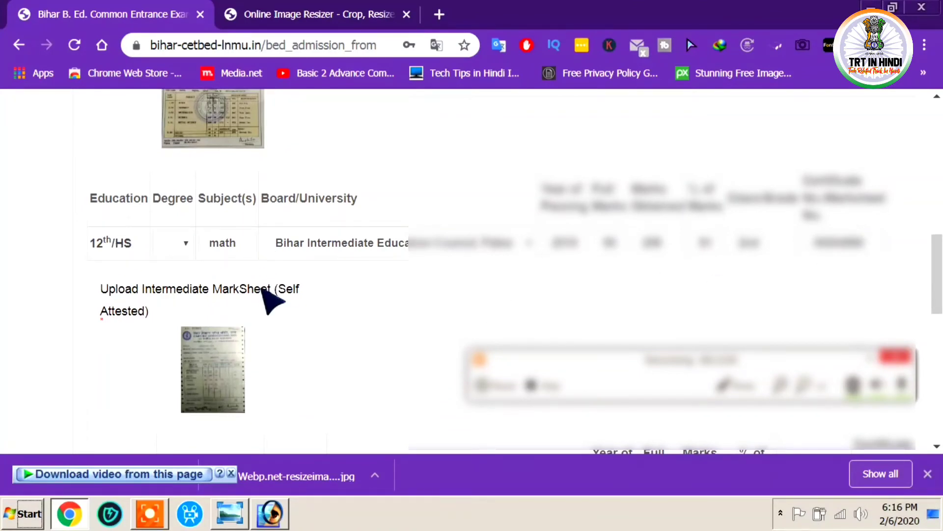
scroll(269, 301, down, 4)
scroll(351, 231, down, 2)
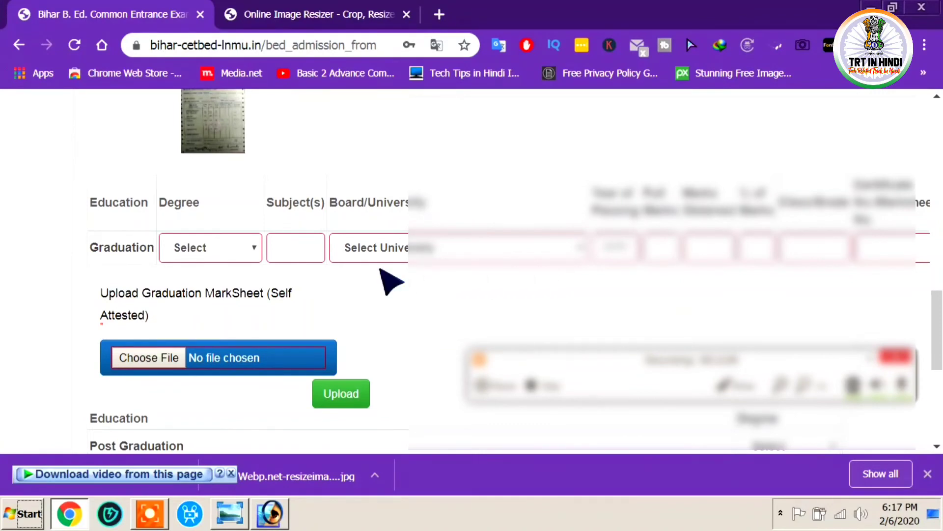
scroll(221, 354, down, 2)
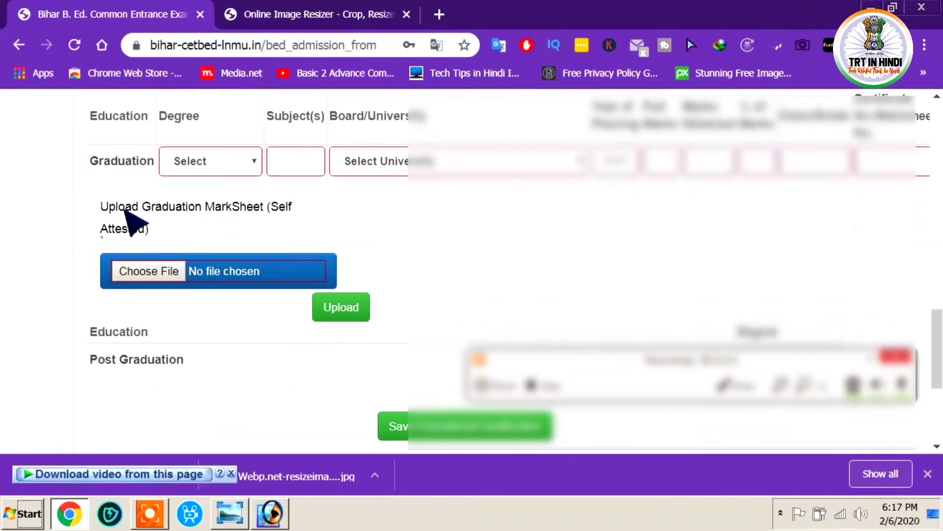
scroll(491, 231, down, 3)
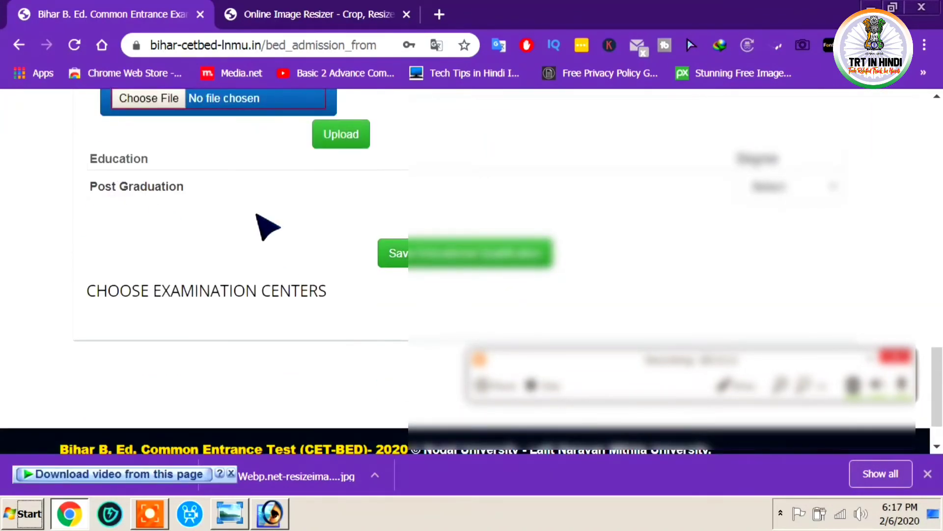
click(800, 187)
click(801, 194)
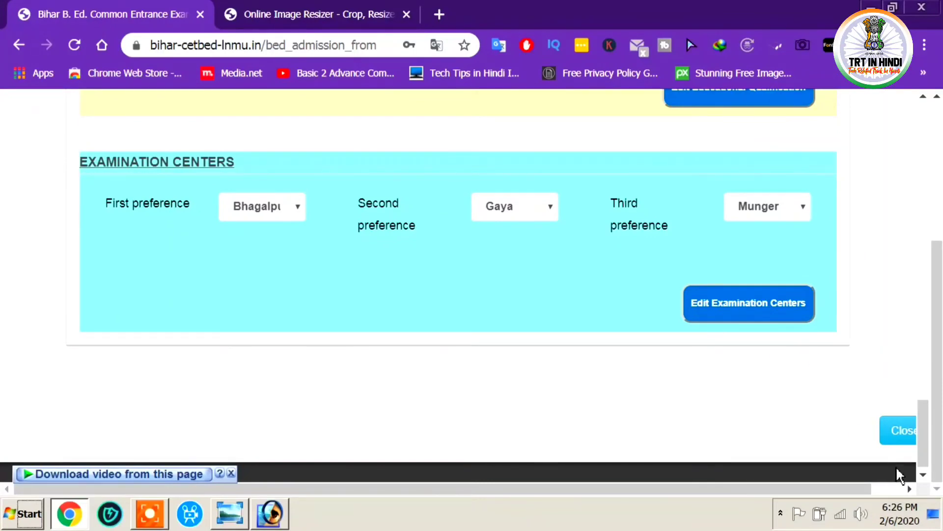
Reopen the examination centres, confirm Bhagalpur, Gaya and Munger, and update them
click(751, 315)
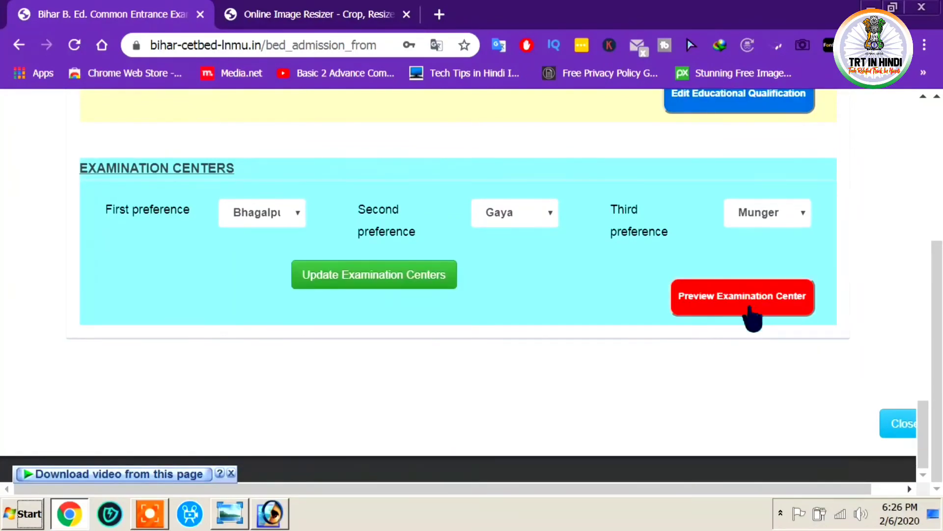
click(274, 207)
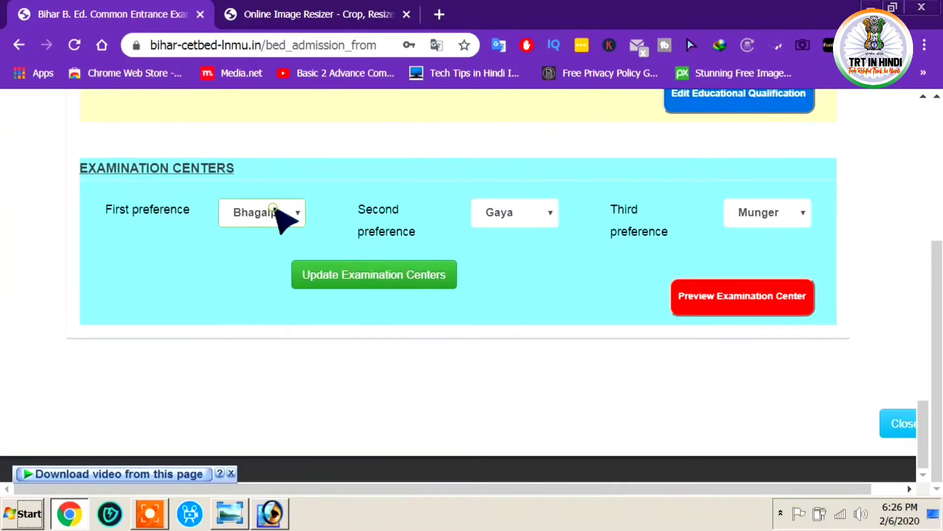
click(534, 213)
click(765, 213)
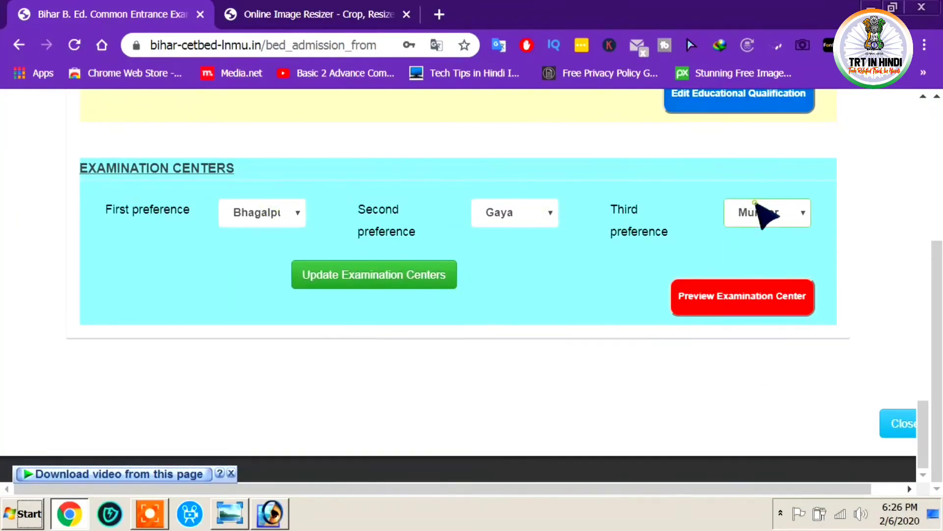
click(404, 274)
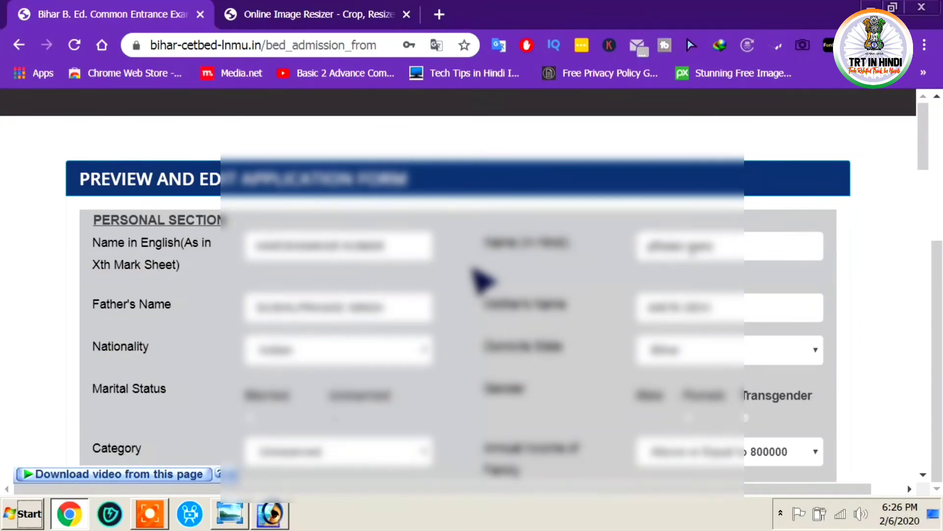
Review the full application preview, then proceed to pay the 1000.00 fee
scroll(483, 281, down, 8)
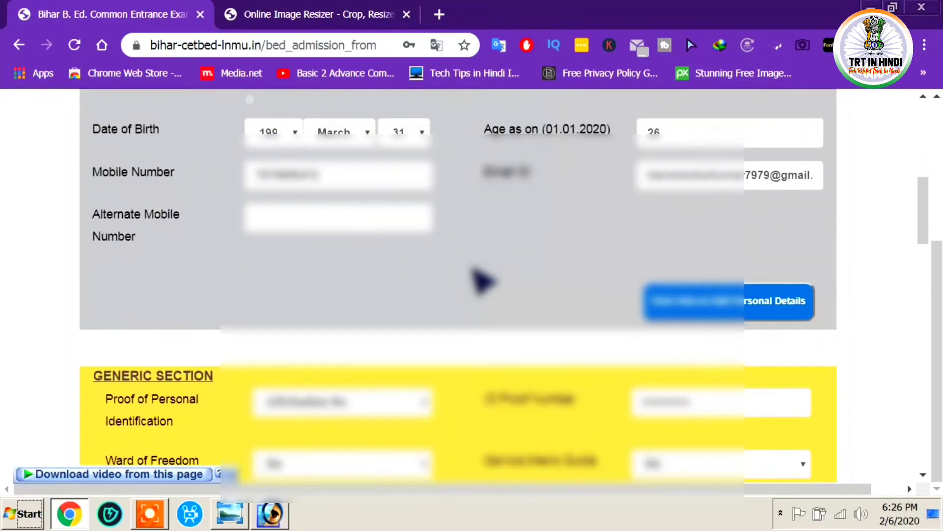
scroll(483, 280, down, 5)
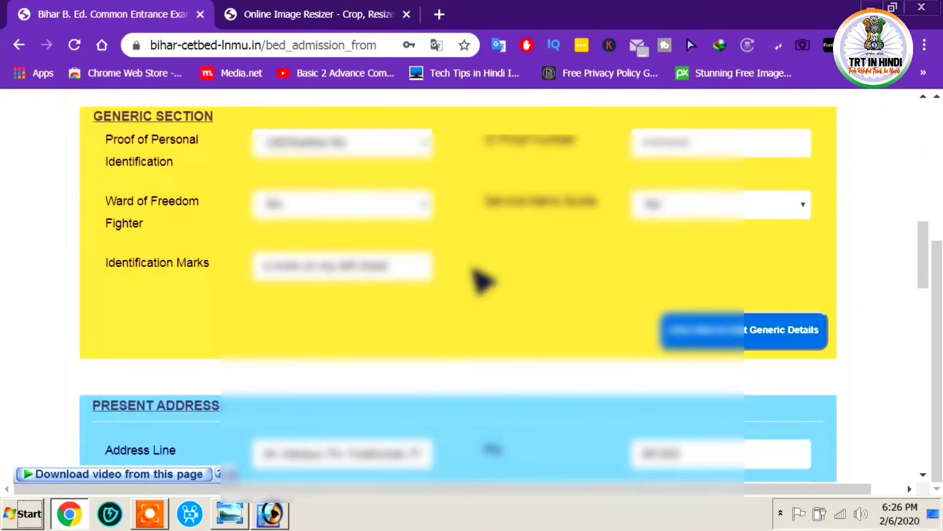
scroll(483, 280, down, 5)
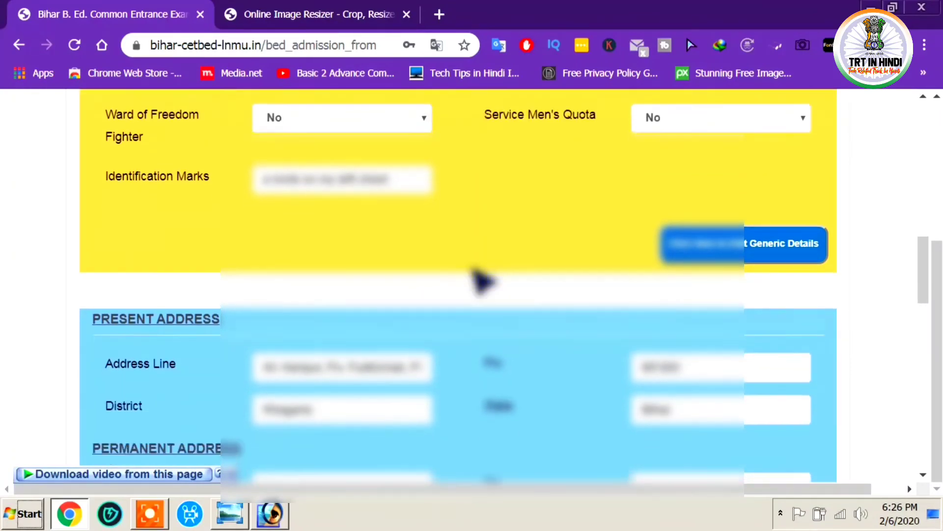
scroll(483, 280, down, 5)
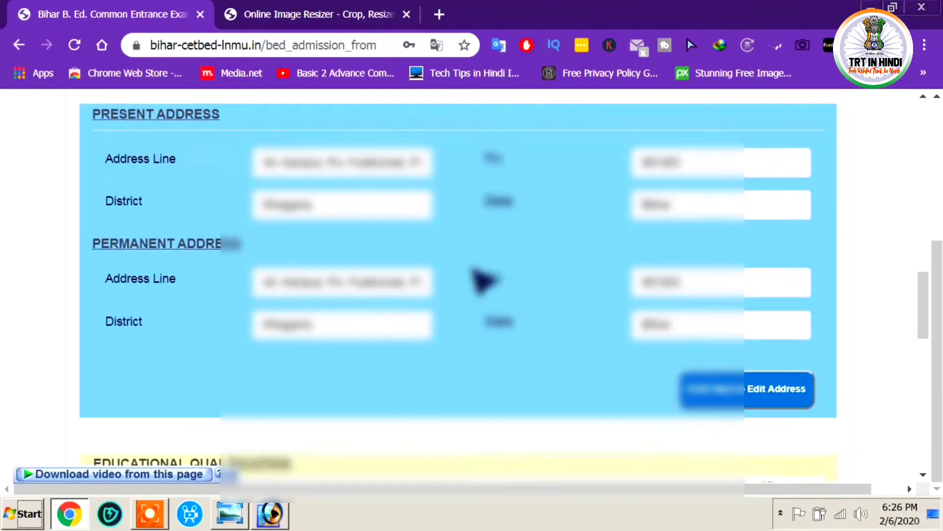
scroll(483, 280, down, 2)
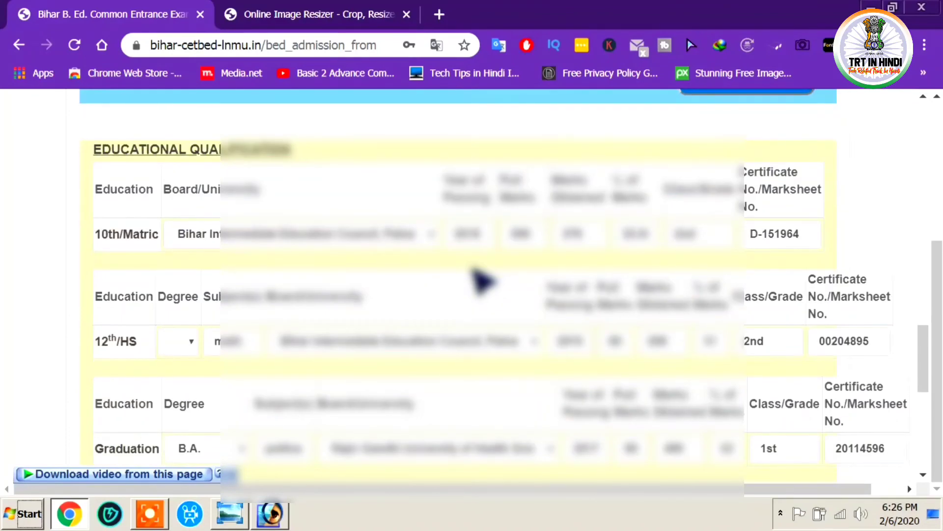
scroll(483, 280, down, 2)
scroll(483, 281, down, 6)
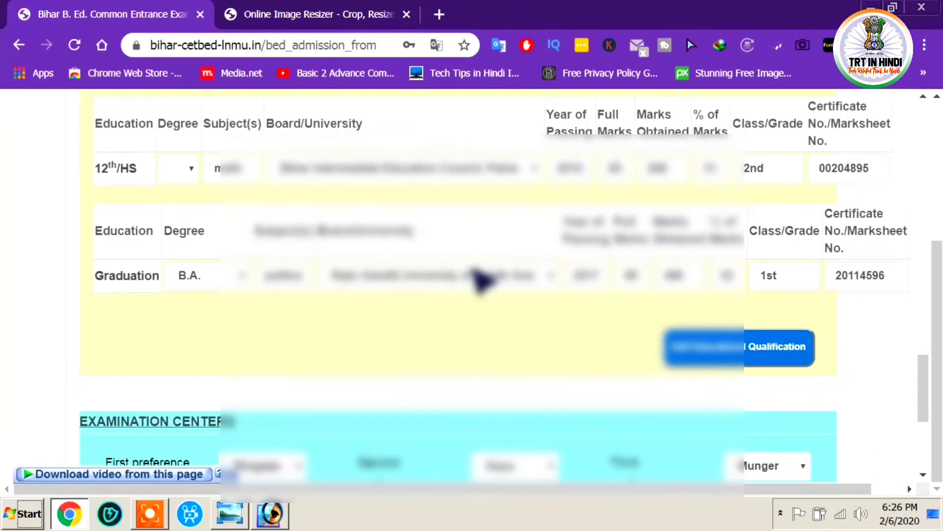
scroll(474, 271, down, 2)
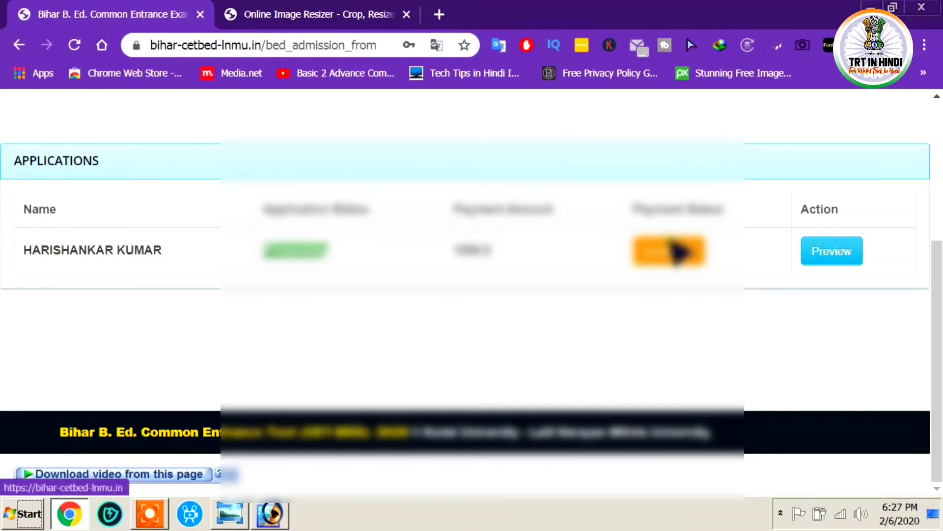
click(674, 243)
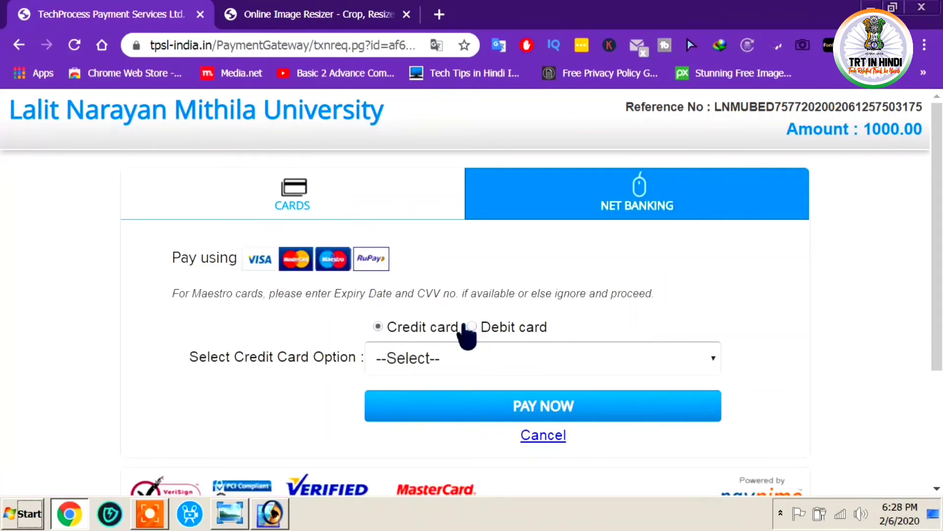
Pay by debit card with VISA selected as the card type
click(471, 326)
click(449, 362)
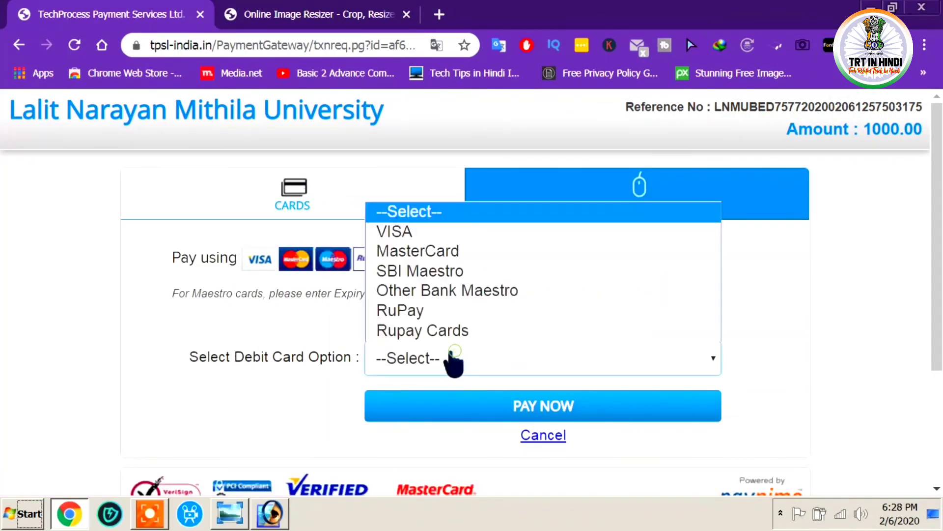
click(411, 240)
scroll(474, 396, down, 3)
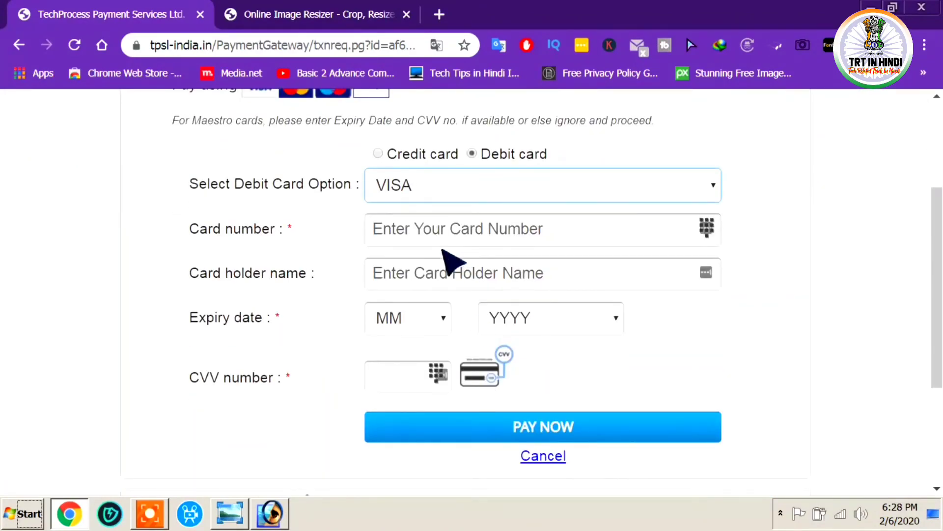